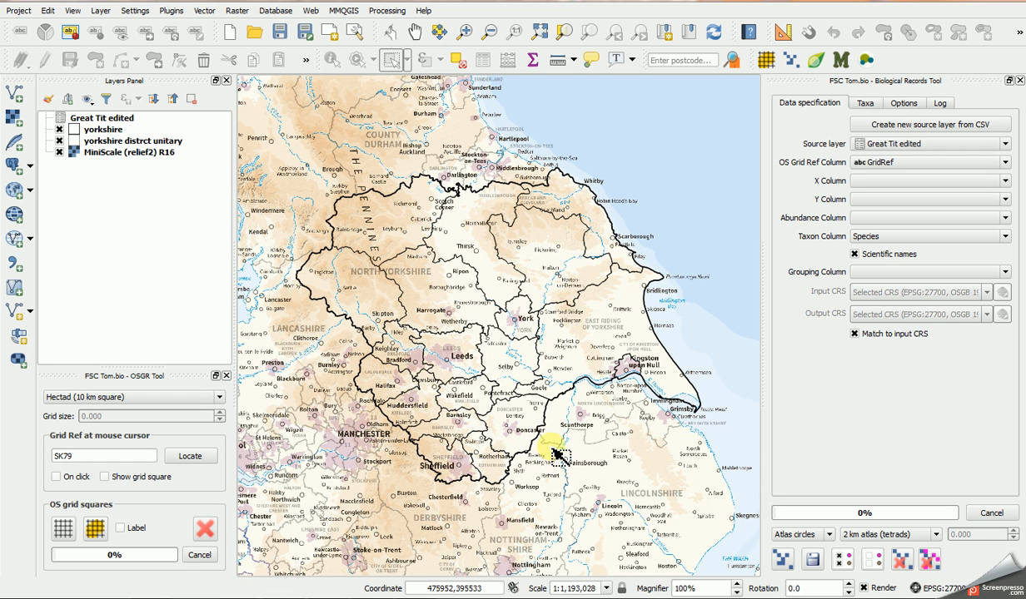
# Step: Load grey.qml from the YNU Birds folder as the style file in the Biological Records Tool options
pyautogui.click(902, 105)
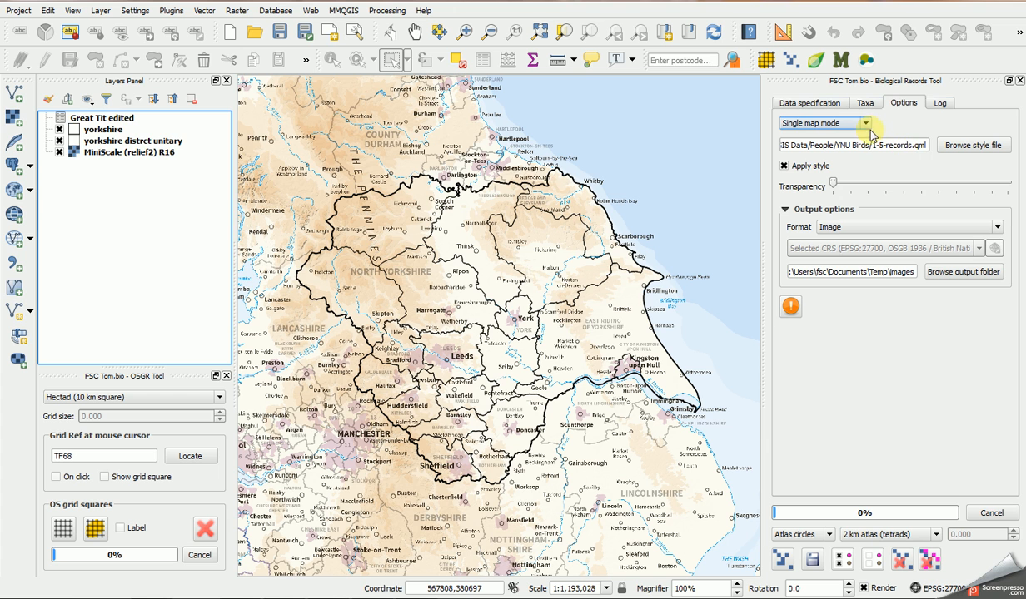
pyautogui.click(952, 147)
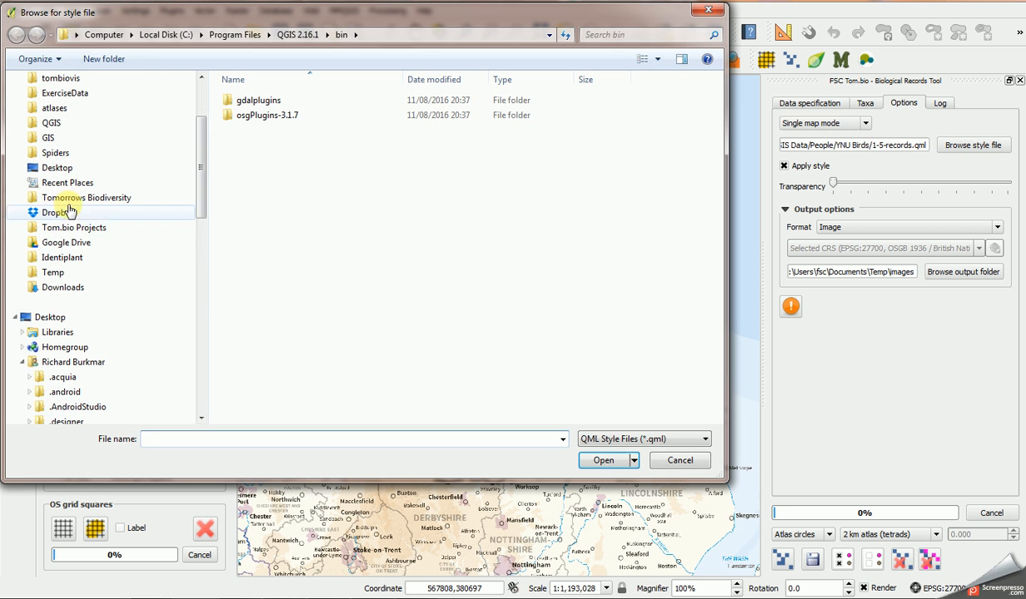
pyautogui.scroll(3, 201, 98)
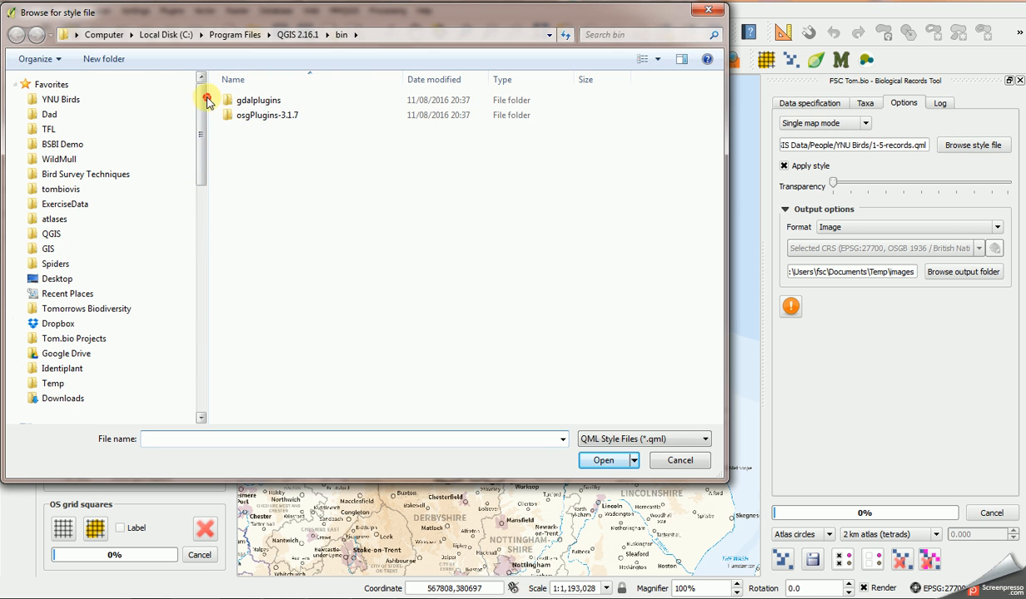
pyautogui.click(75, 99)
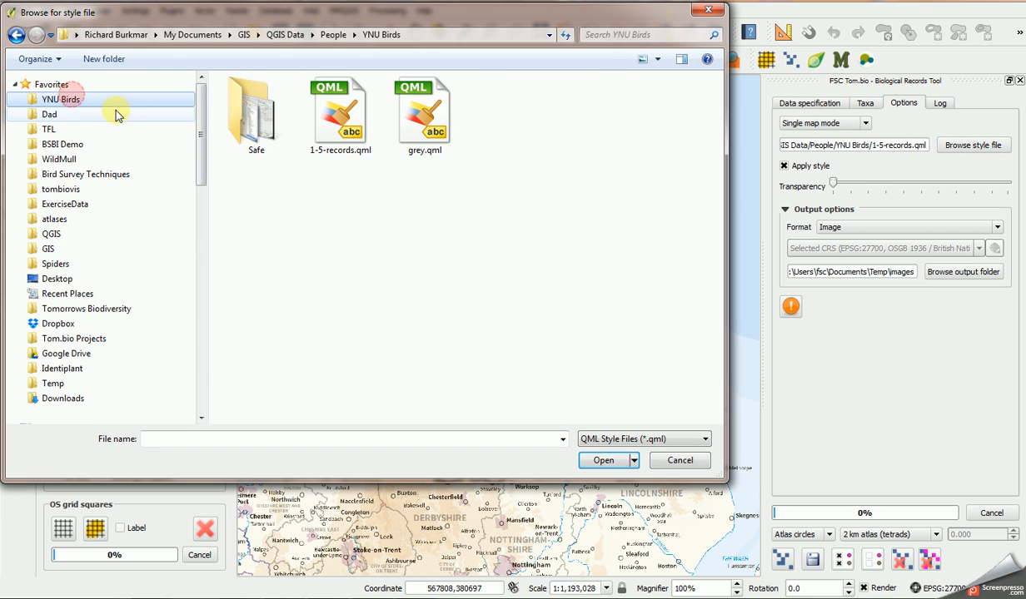
pyautogui.click(418, 114)
pyautogui.click(597, 461)
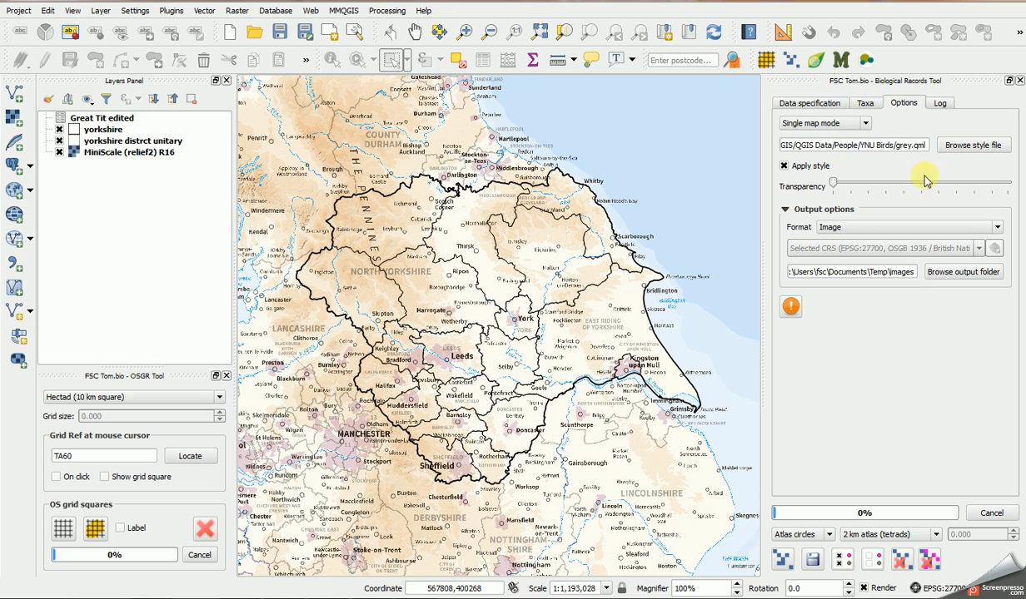
# Step: Set the atlas size to 10 km atlas (hectads) and try to create the distribution map
pyautogui.click(818, 109)
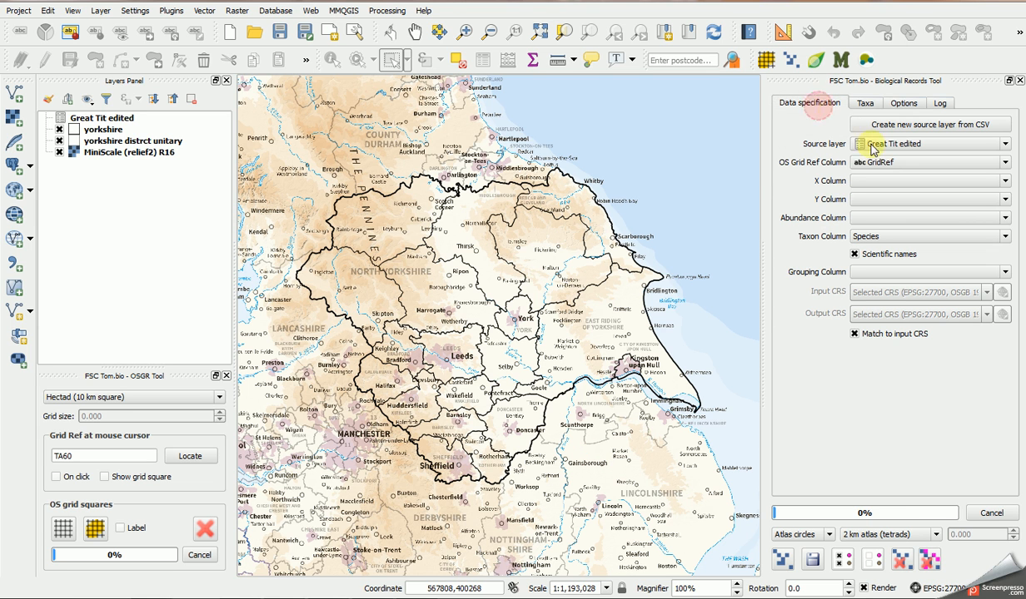
pyautogui.click(880, 541)
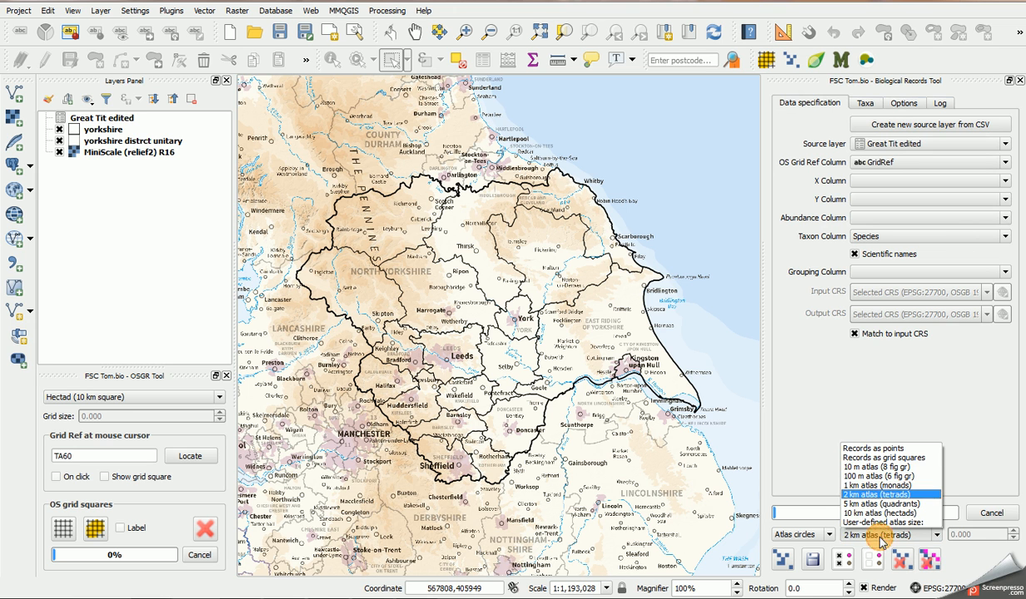
pyautogui.click(892, 518)
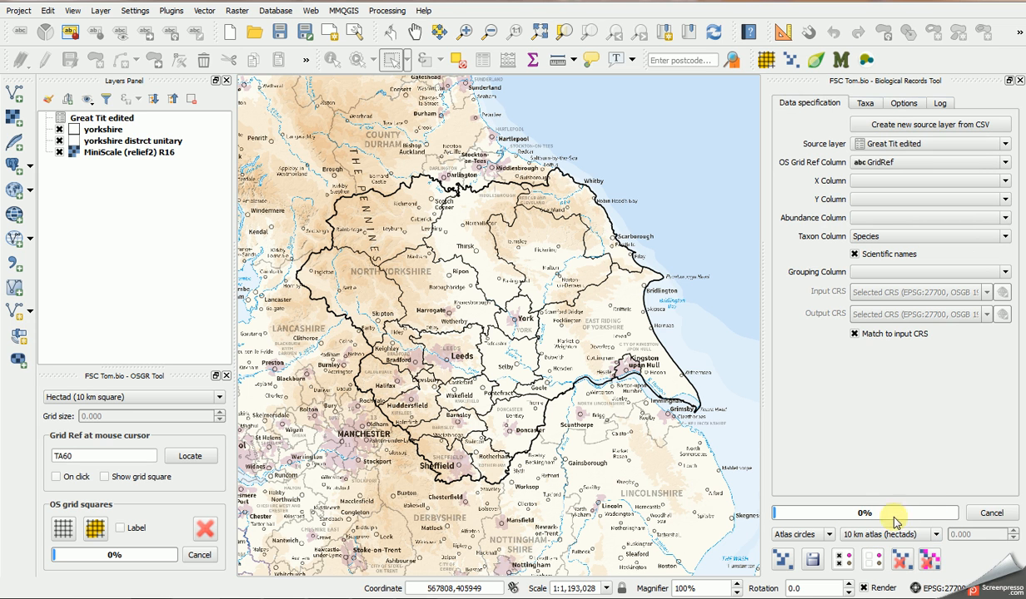
pyautogui.click(783, 563)
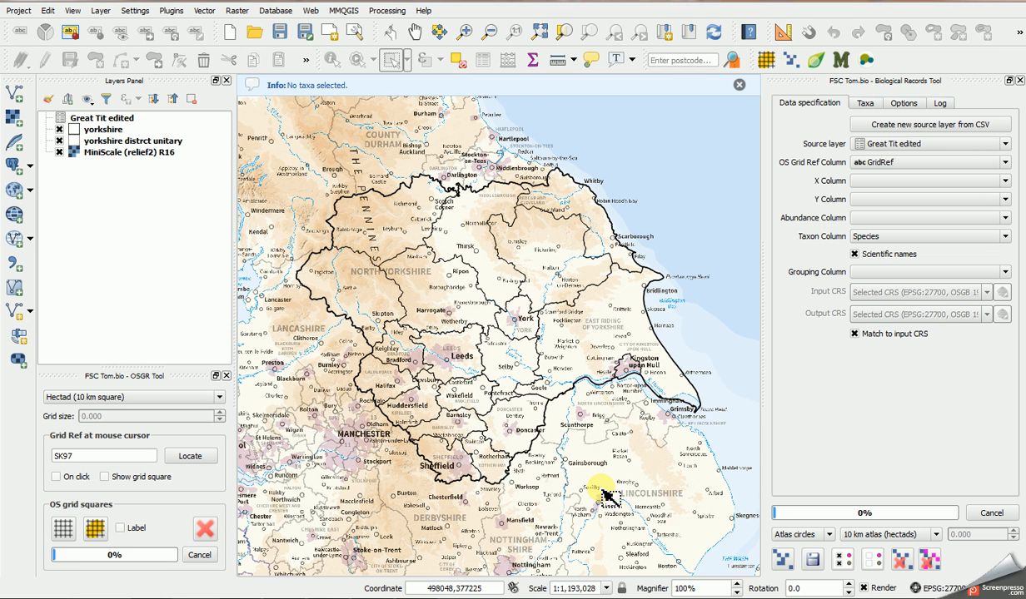
# Step: Load the taxa from the source layer, select the Parus genus and expand it to show its species
pyautogui.click(863, 102)
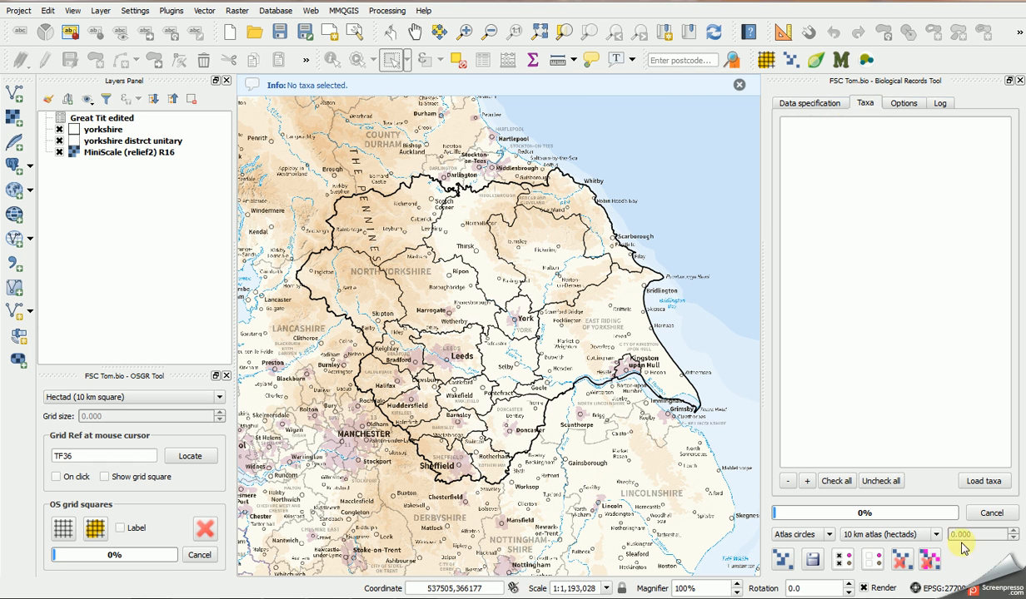
pyautogui.click(982, 481)
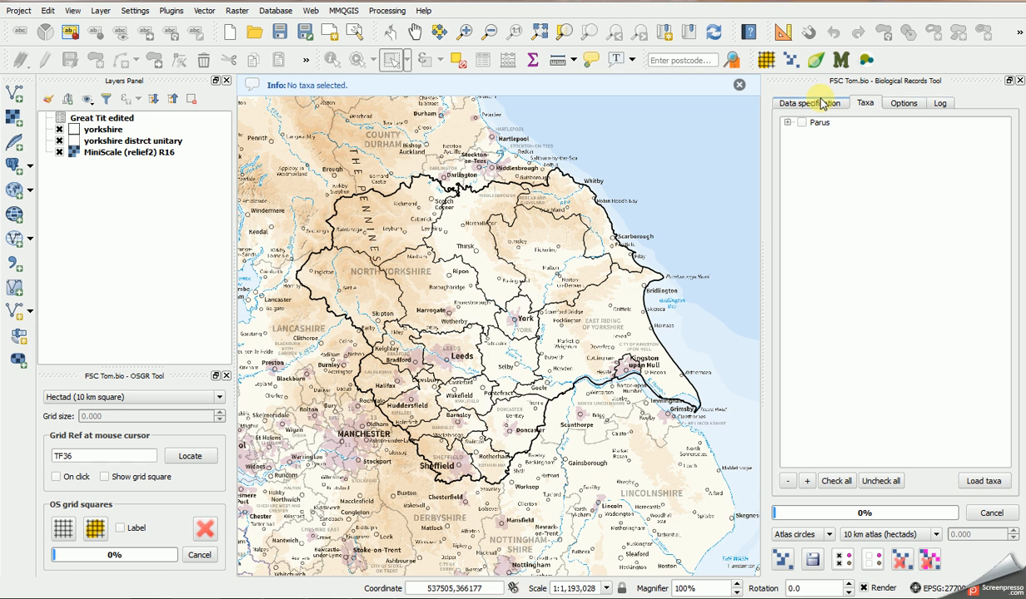
pyautogui.click(801, 123)
pyautogui.click(787, 122)
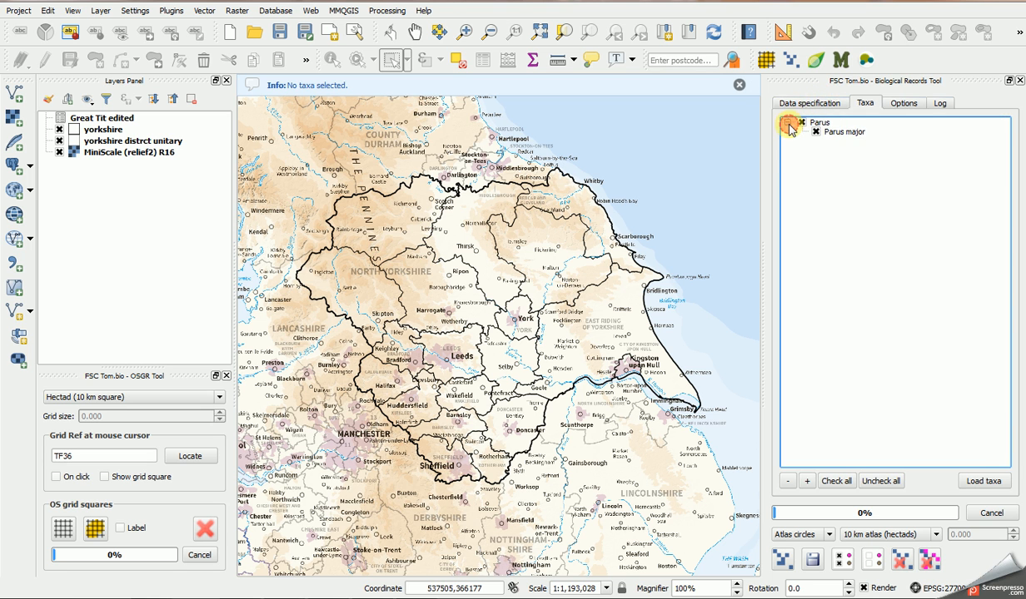
# Step: Set the abundance column to Abundace and create the 10 km atlas map layer for Parus major
pyautogui.click(804, 103)
pyautogui.click(905, 218)
pyautogui.scroll(-5, 883, 250)
pyautogui.moveTo(1005, 264); pyautogui.dragTo(1006, 267)
pyautogui.click(936, 262)
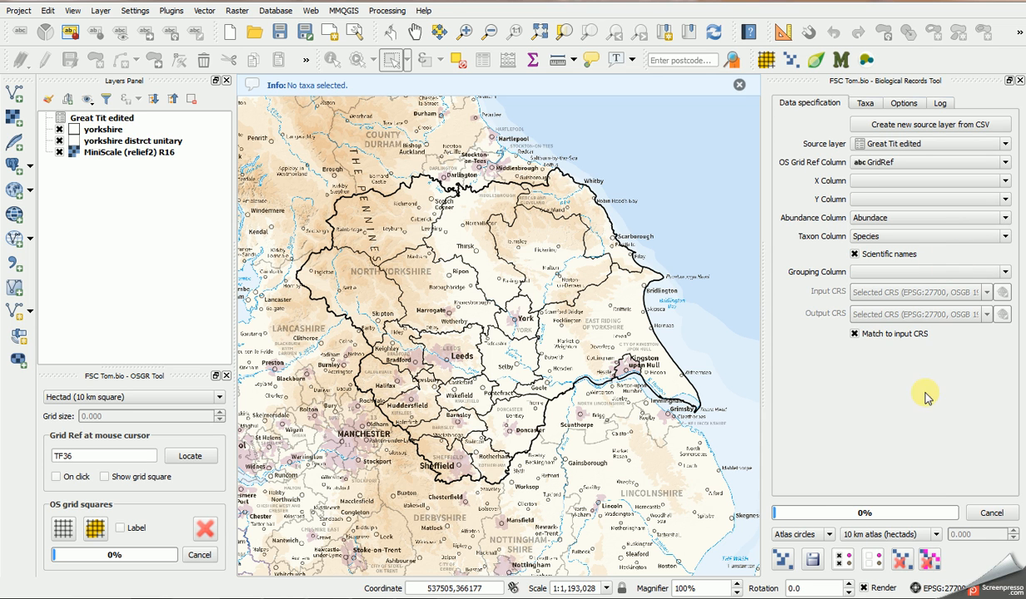
pyautogui.click(782, 558)
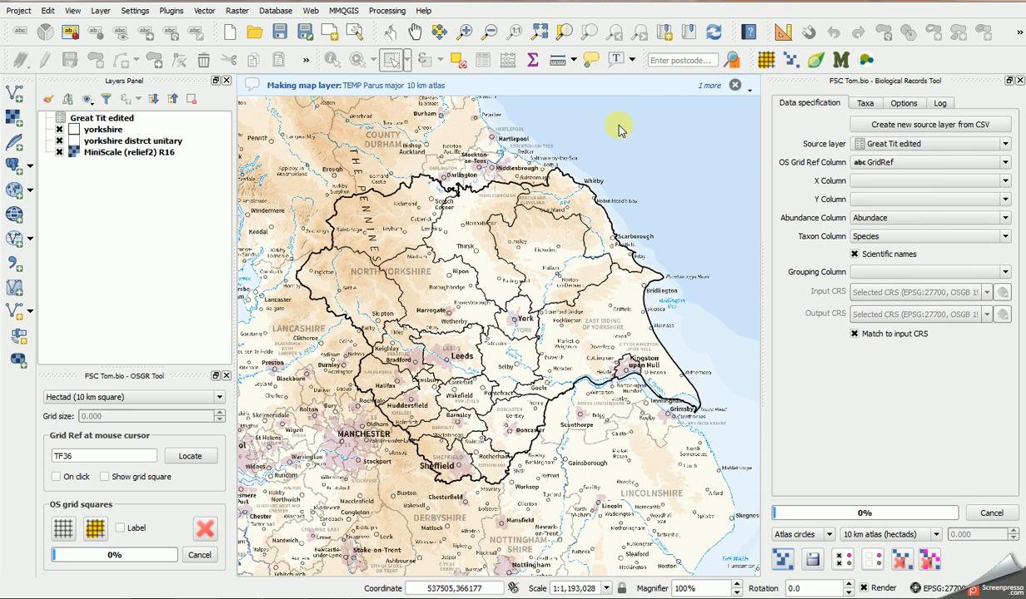
pyautogui.click(735, 85)
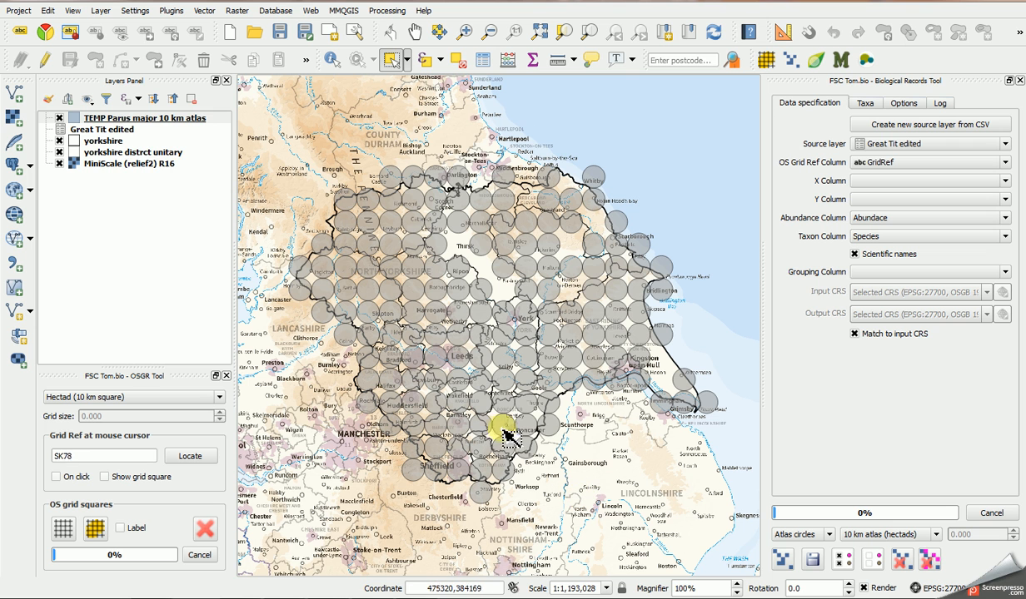
# Step: Set the global transparency of the MiniScale (relief2) R16 background layer to 52%
pyautogui.doubleClick(101, 164)
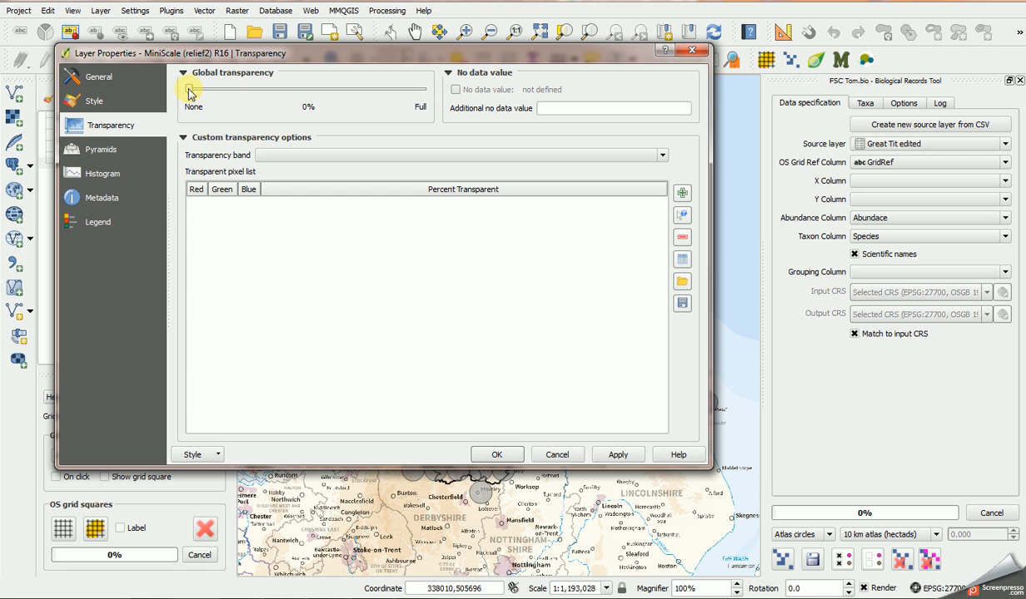
pyautogui.moveTo(364, 60); pyautogui.dragTo(458, 150)
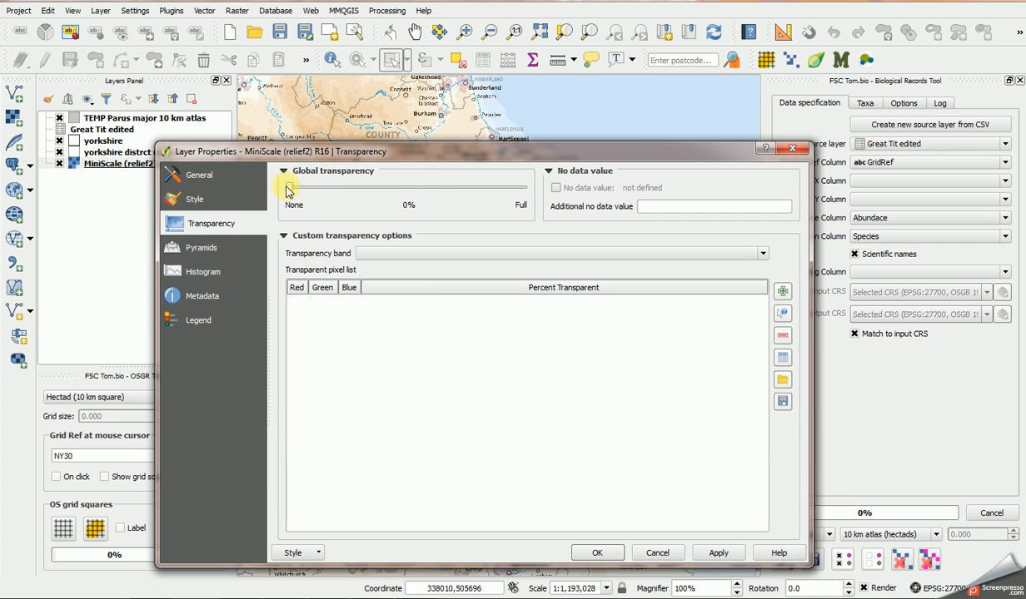
pyautogui.moveTo(288, 190); pyautogui.dragTo(406, 192)
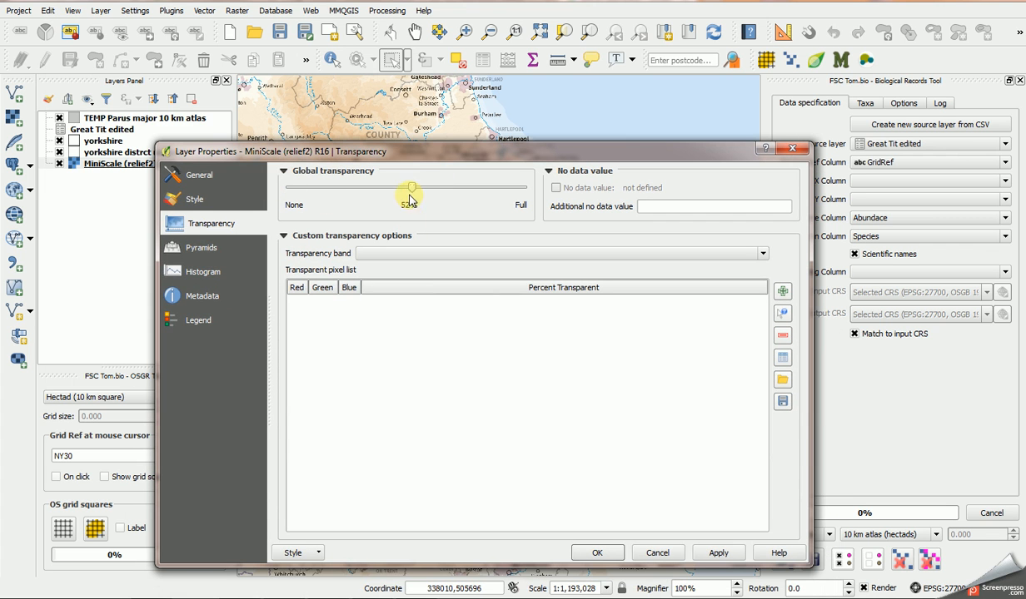
pyautogui.click(597, 553)
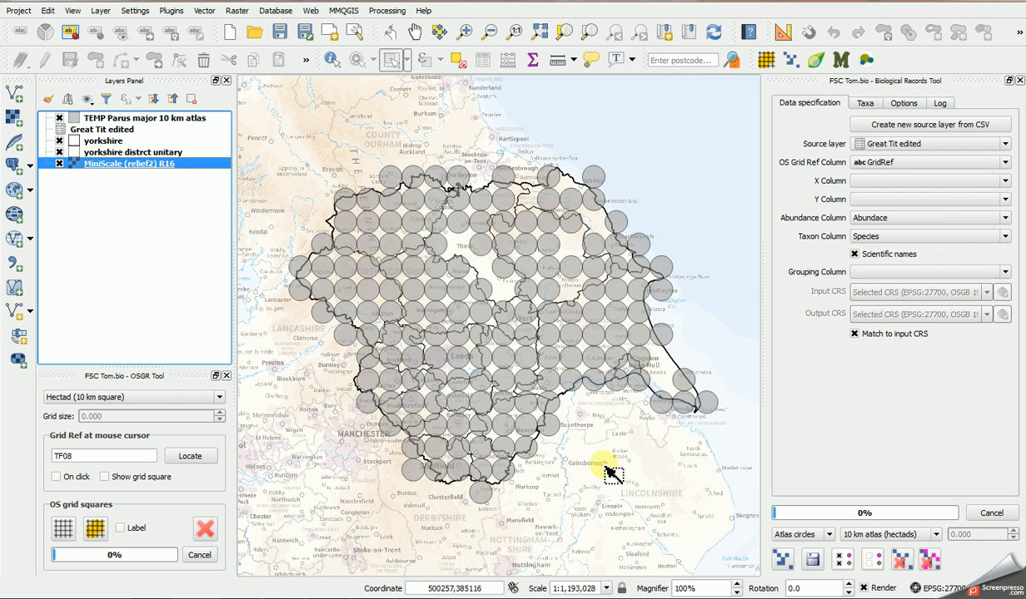
# Step: Reduce the global transparency of the MiniScale (relief2) R16 layer to 36%
pyautogui.doubleClick(115, 166)
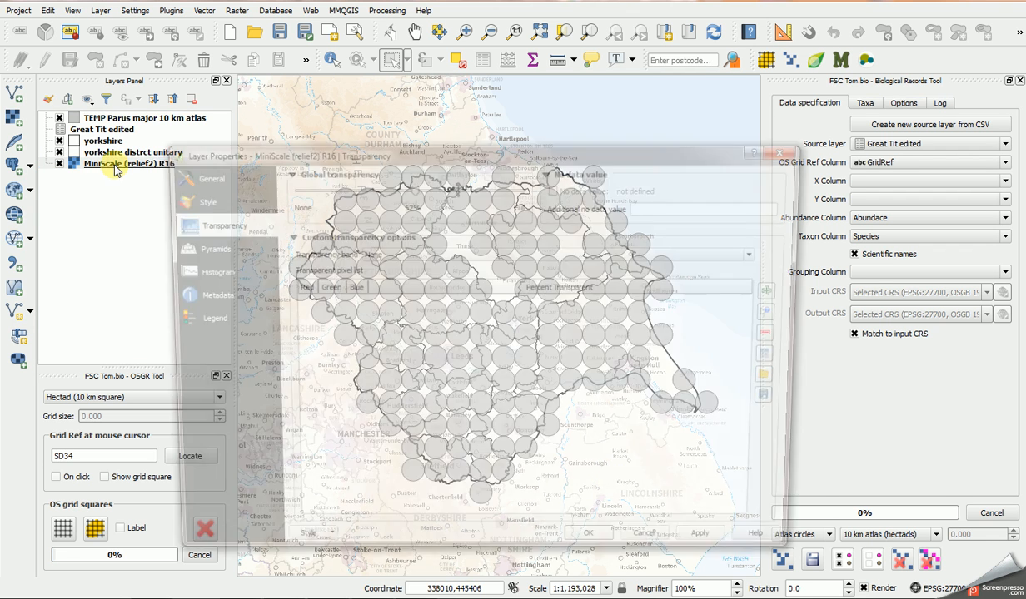
pyautogui.moveTo(414, 192); pyautogui.dragTo(373, 189)
pyautogui.click(596, 553)
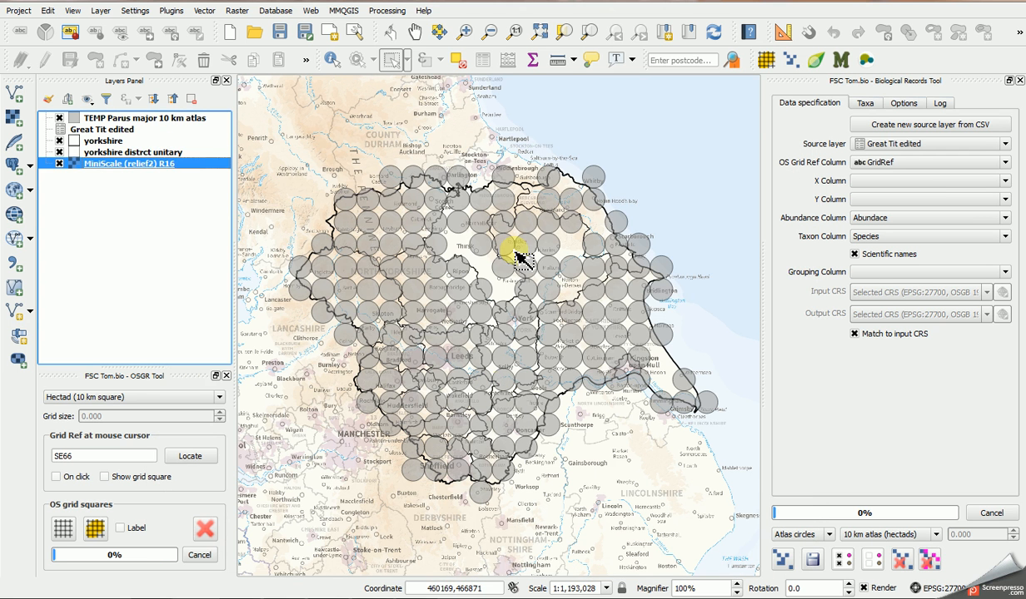
# Step: Render the MiniScale (relief2) R16 background in grayscale using the By lightness option
pyautogui.doubleClick(118, 165)
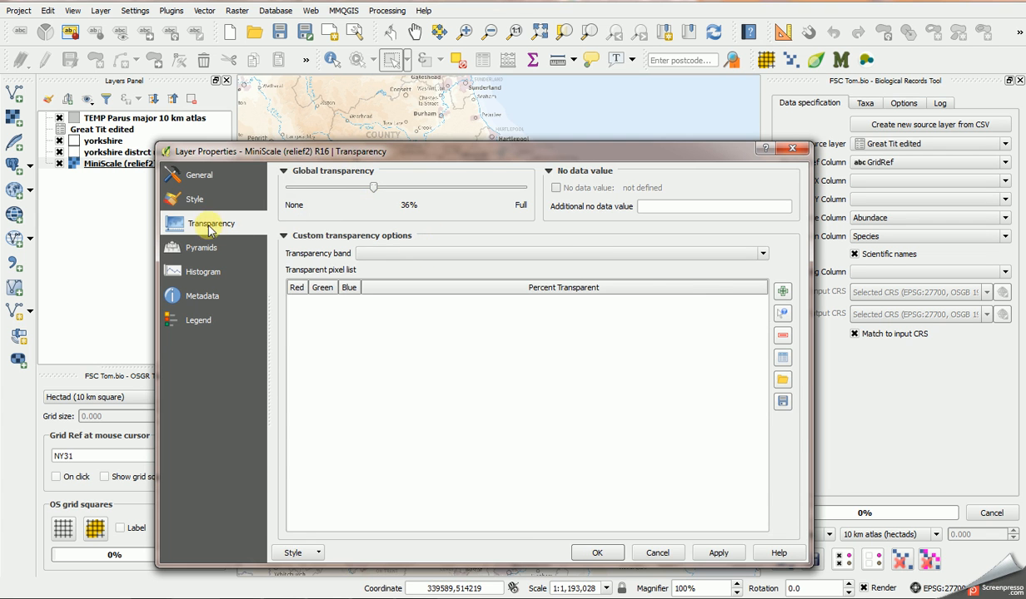
pyautogui.click(195, 199)
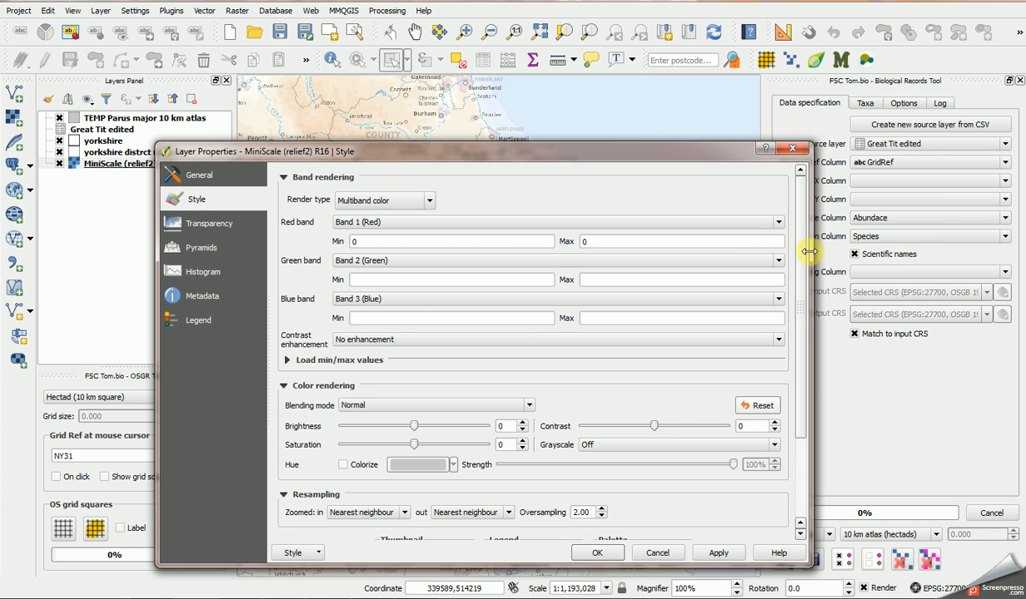
pyautogui.click(644, 448)
pyautogui.click(641, 455)
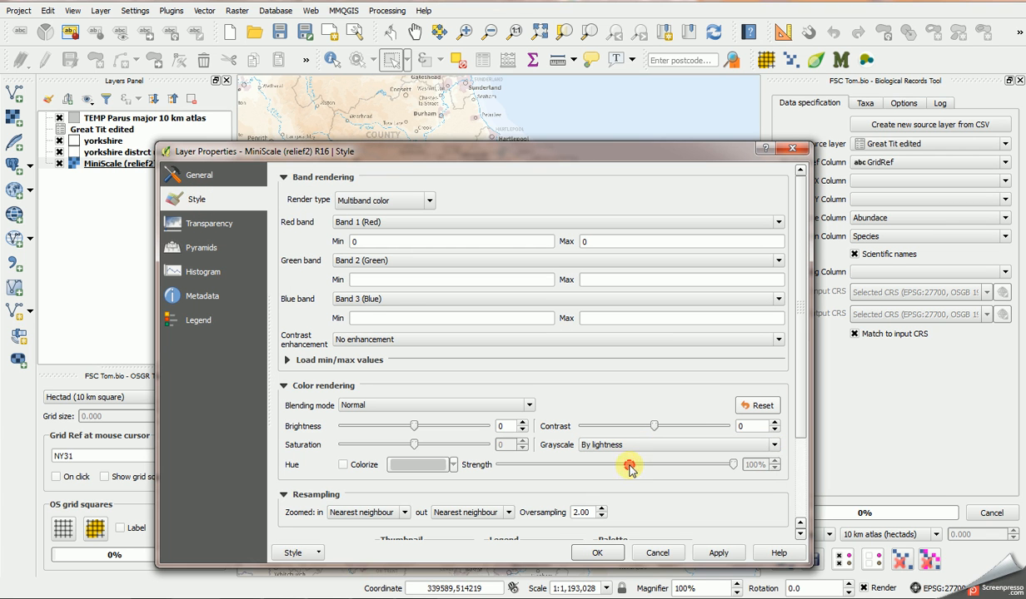
pyautogui.click(597, 553)
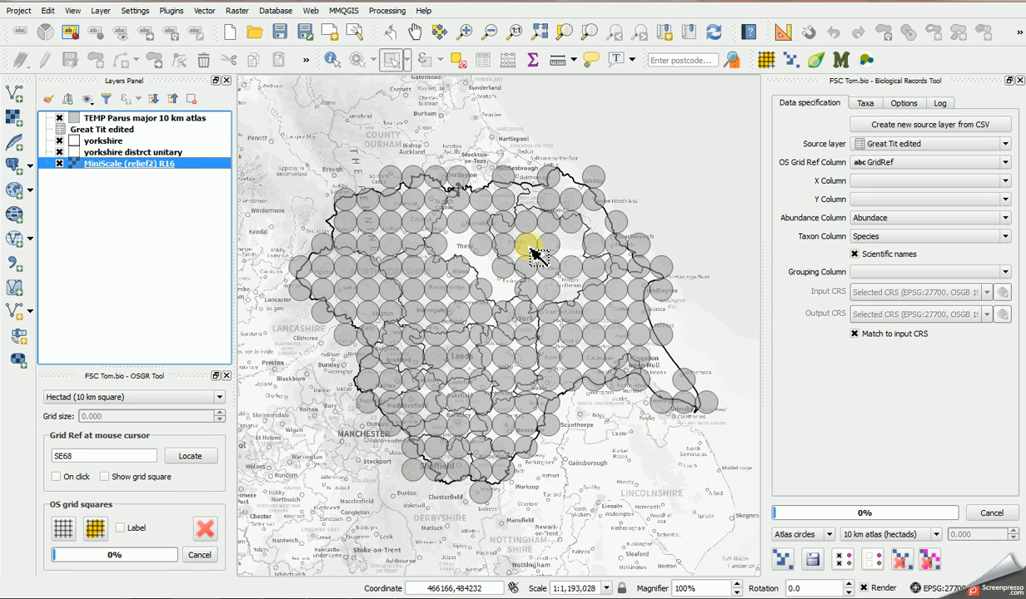
pyautogui.click(61, 142)
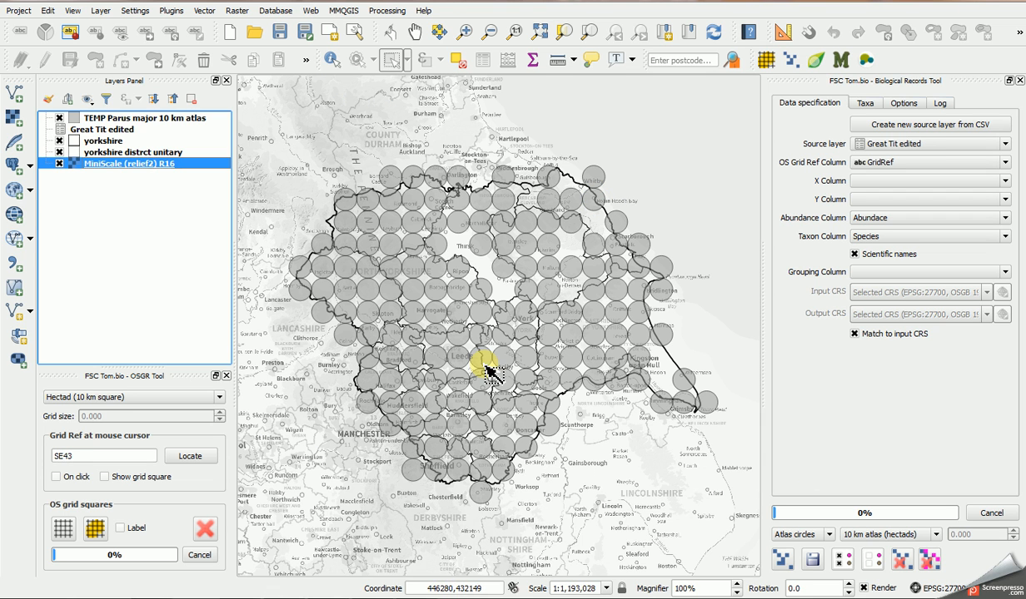
# Step: Open the project ynu2.qgs from the Temp folder, discarding the changes to the current project
pyautogui.click(255, 37)
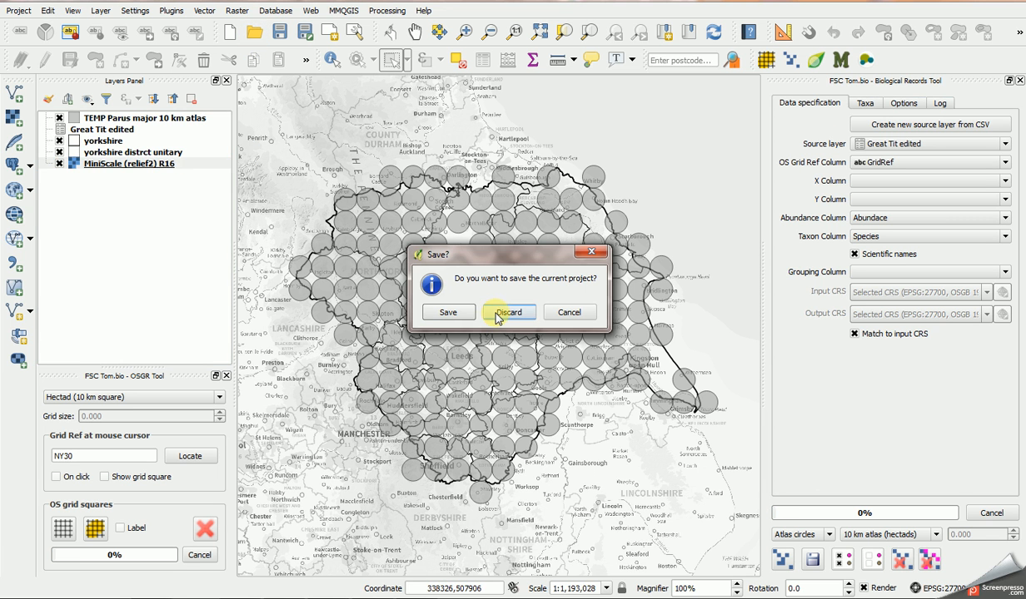
pyautogui.click(506, 313)
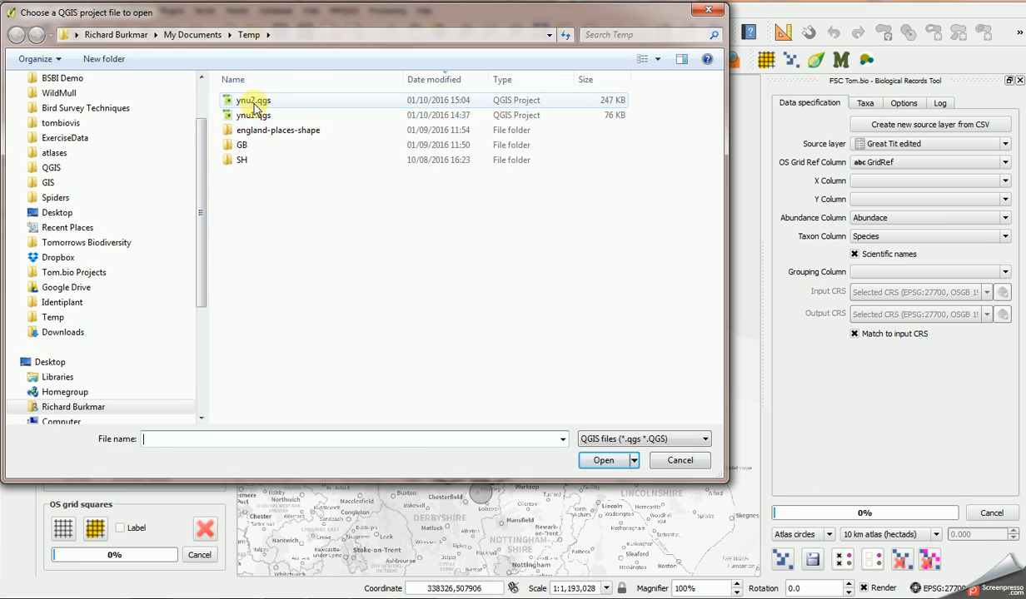
pyautogui.doubleClick(253, 101)
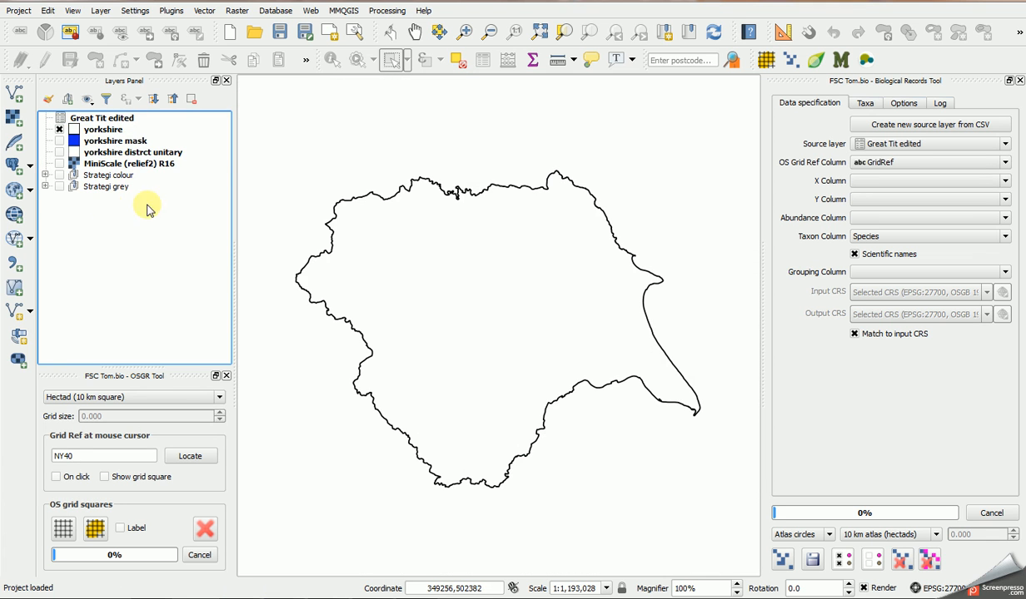
# Step: Show the MiniScale (relief2) R16 layer in the ynu2 project and set its grayscale mode to By lightness
pyautogui.click(59, 165)
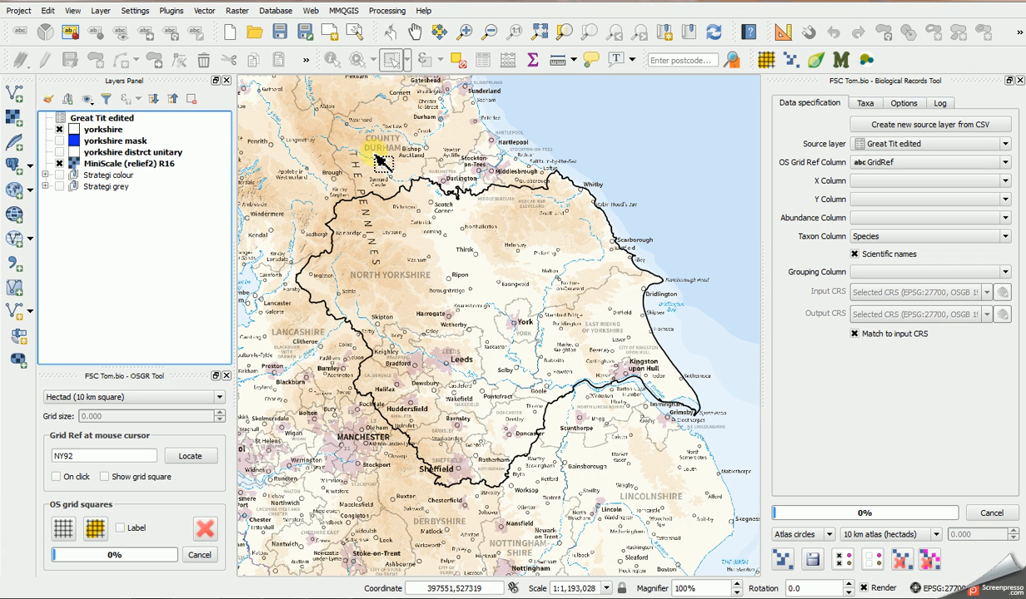
pyautogui.doubleClick(137, 165)
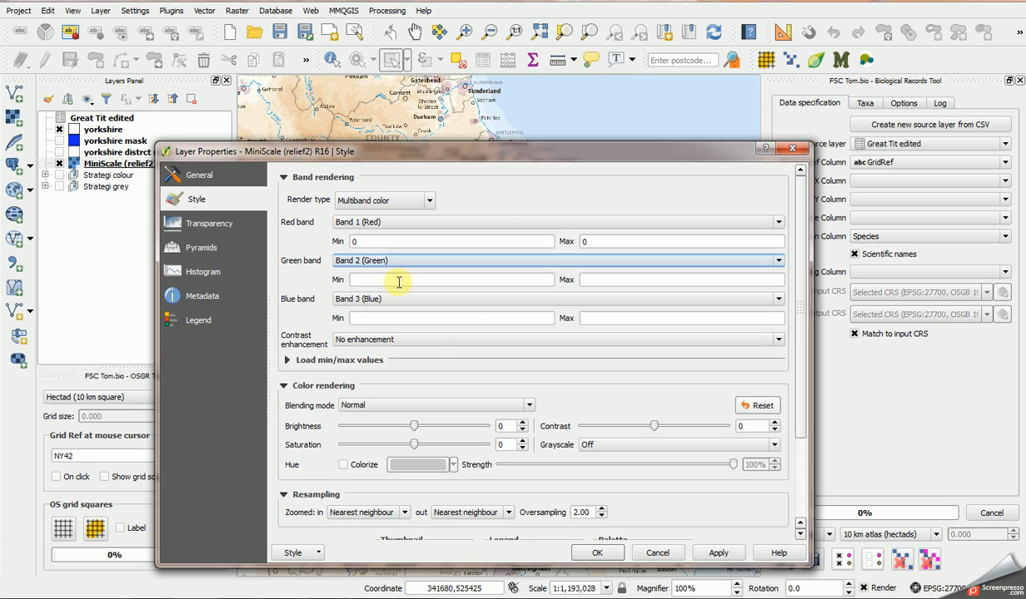
pyautogui.click(771, 445)
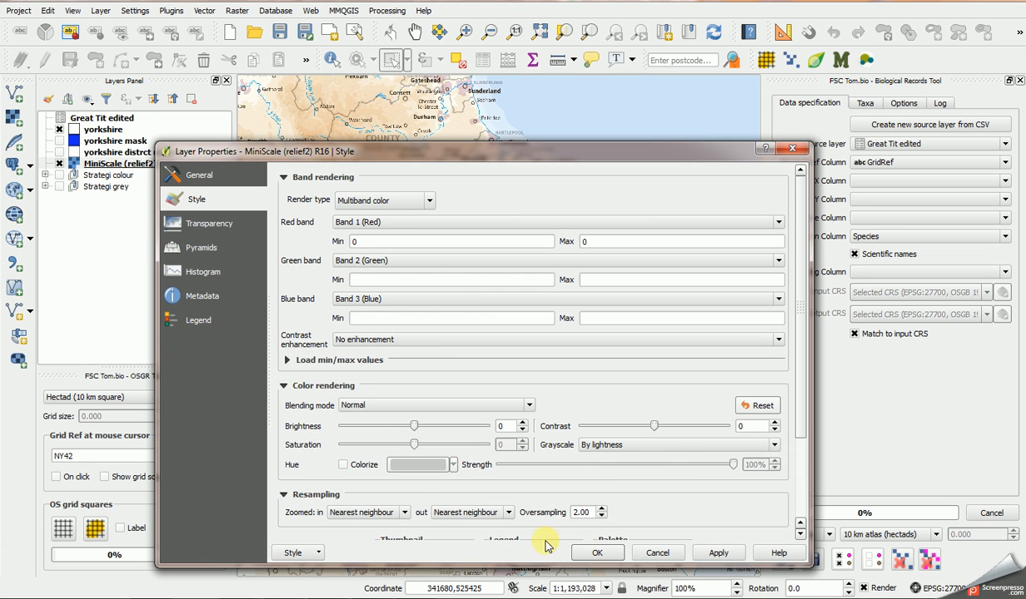
pyautogui.click(590, 551)
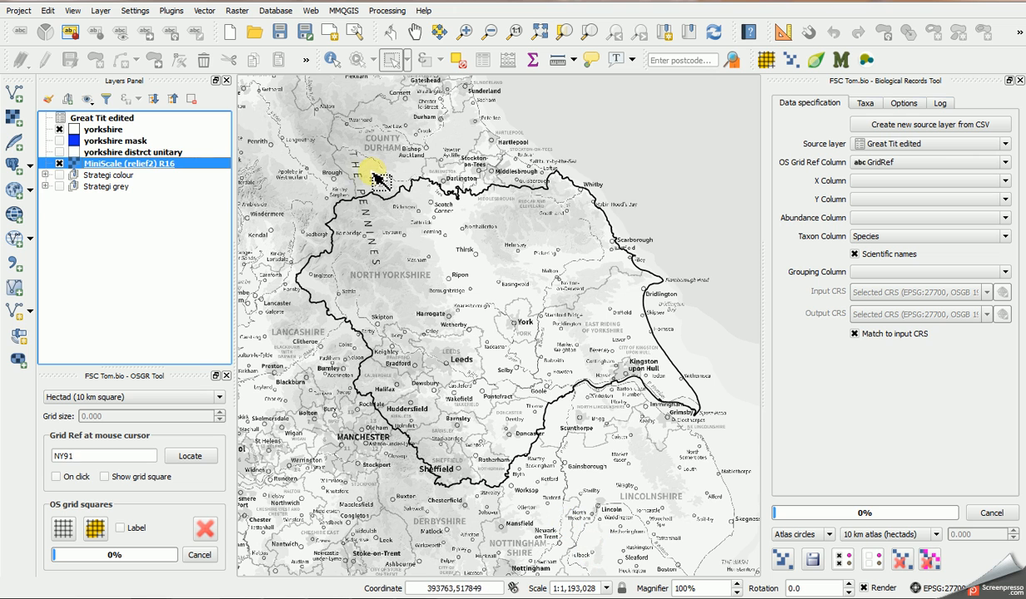
# Step: Show the yorkshire mask layer and change its fill color to white
pyautogui.click(59, 143)
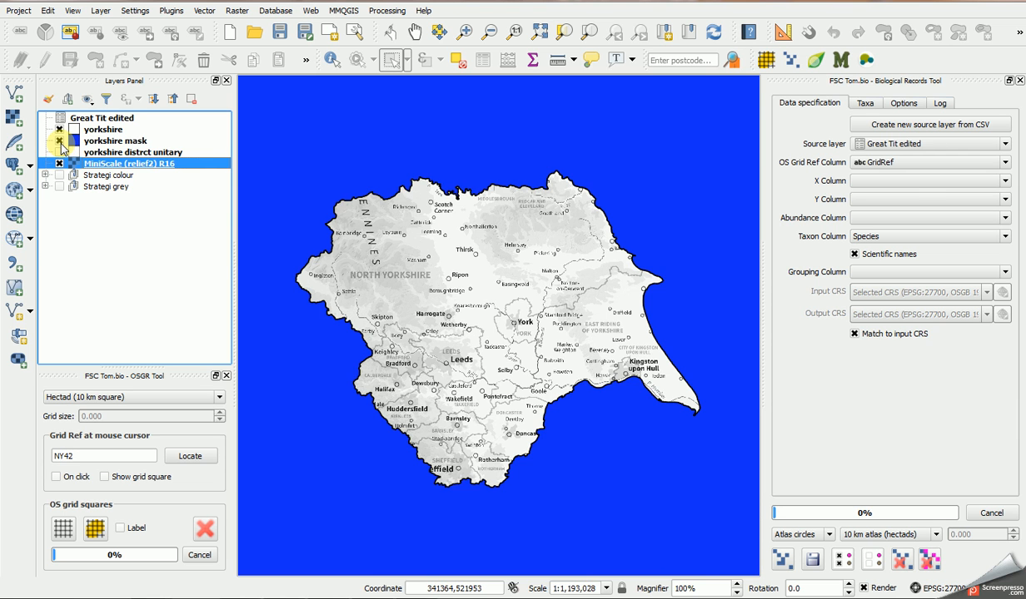
pyautogui.doubleClick(115, 143)
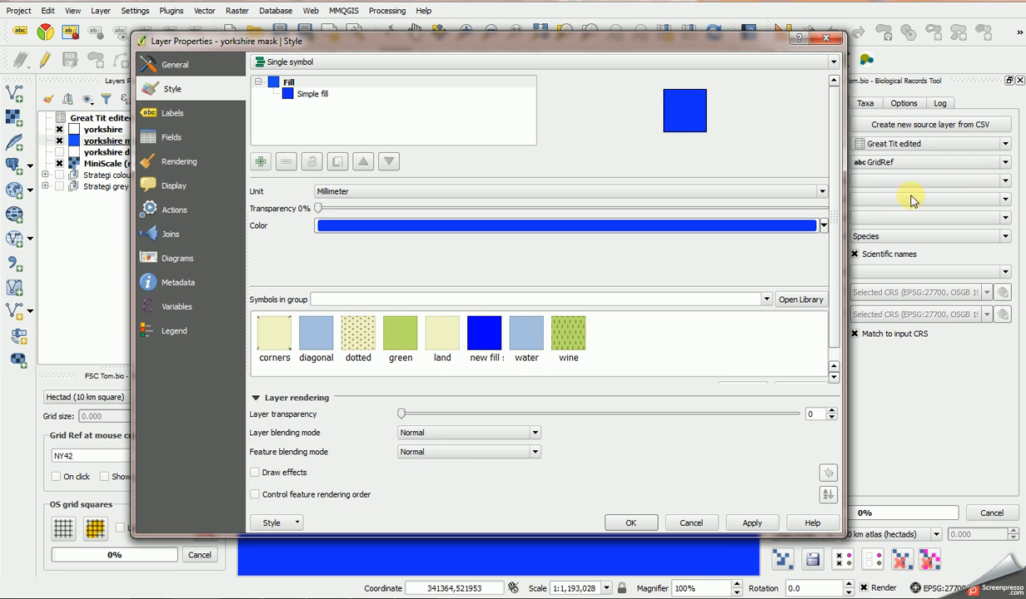
pyautogui.click(824, 225)
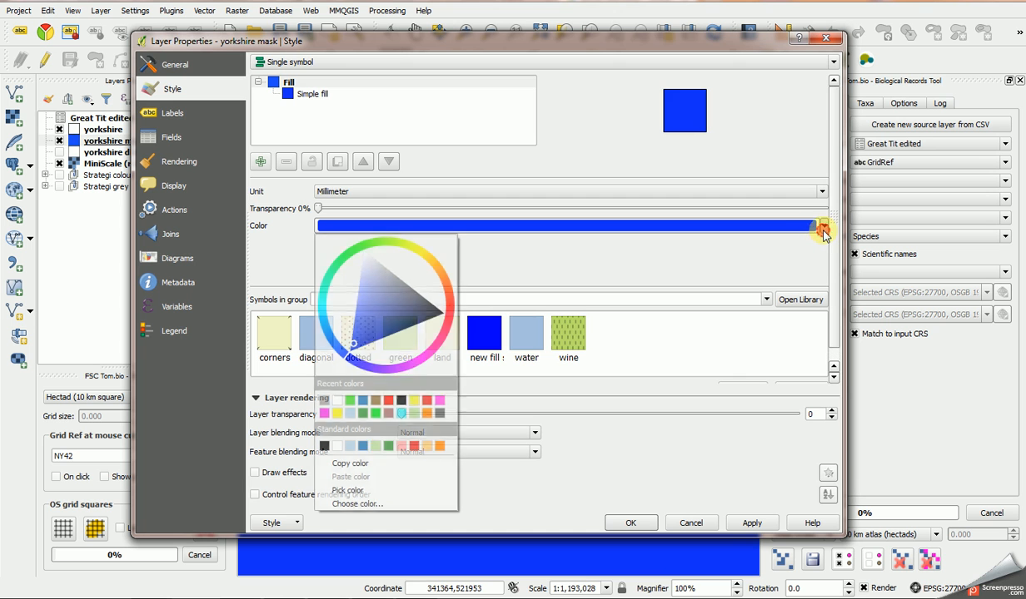
pyautogui.click(333, 402)
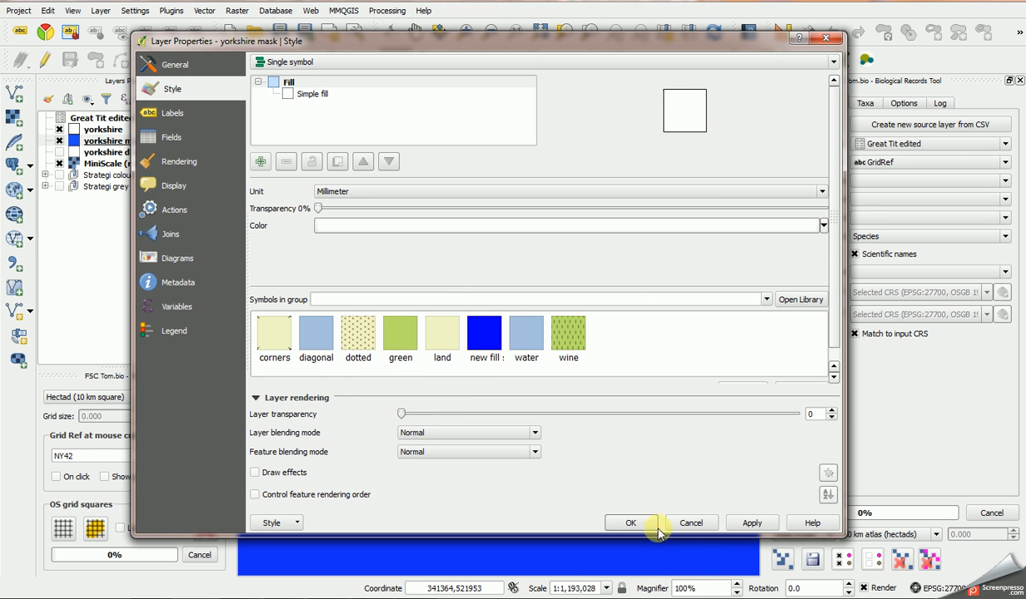
pyautogui.click(630, 523)
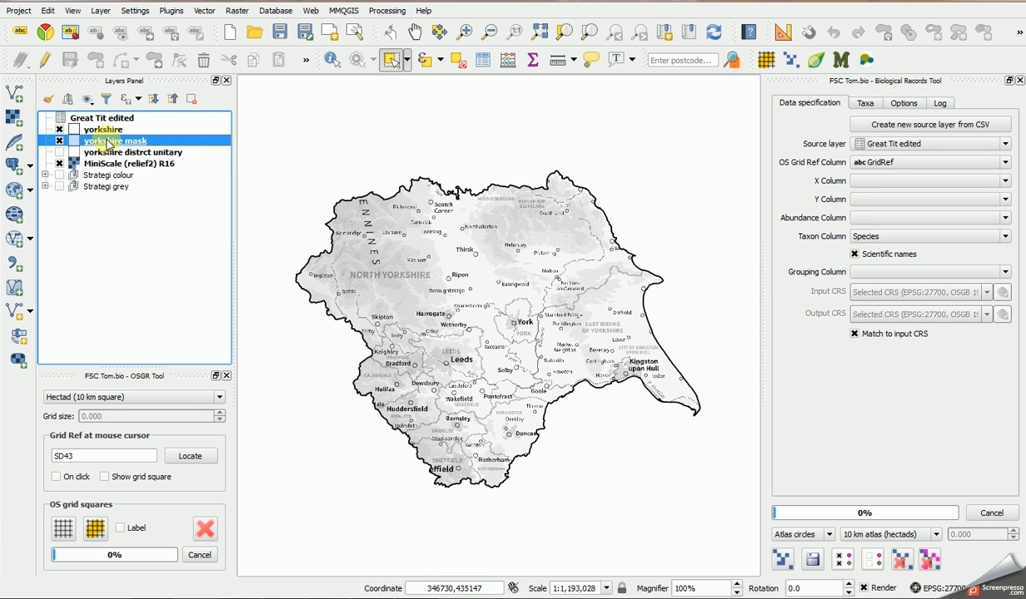
# Step: Make the white yorkshire mask fill partly transparent, trying 18% and settling on a higher transparency
pyautogui.doubleClick(108, 144)
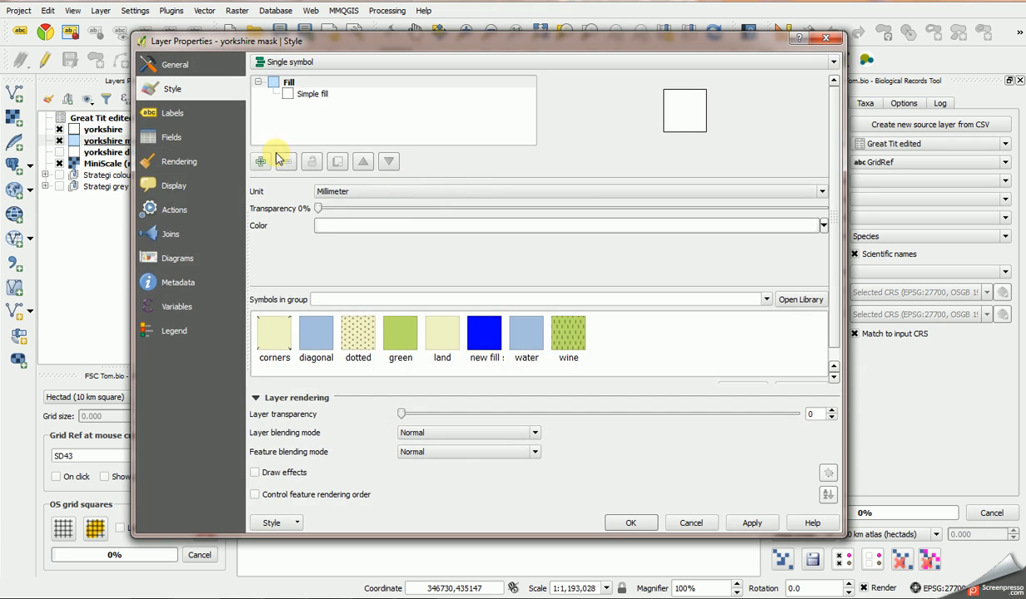
pyautogui.click(389, 211)
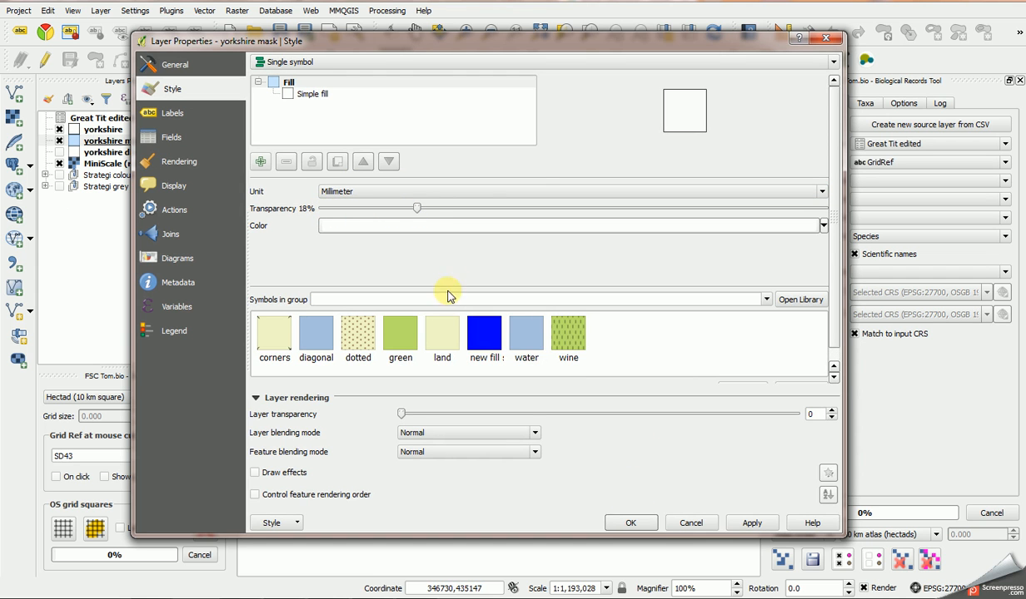
pyautogui.click(630, 523)
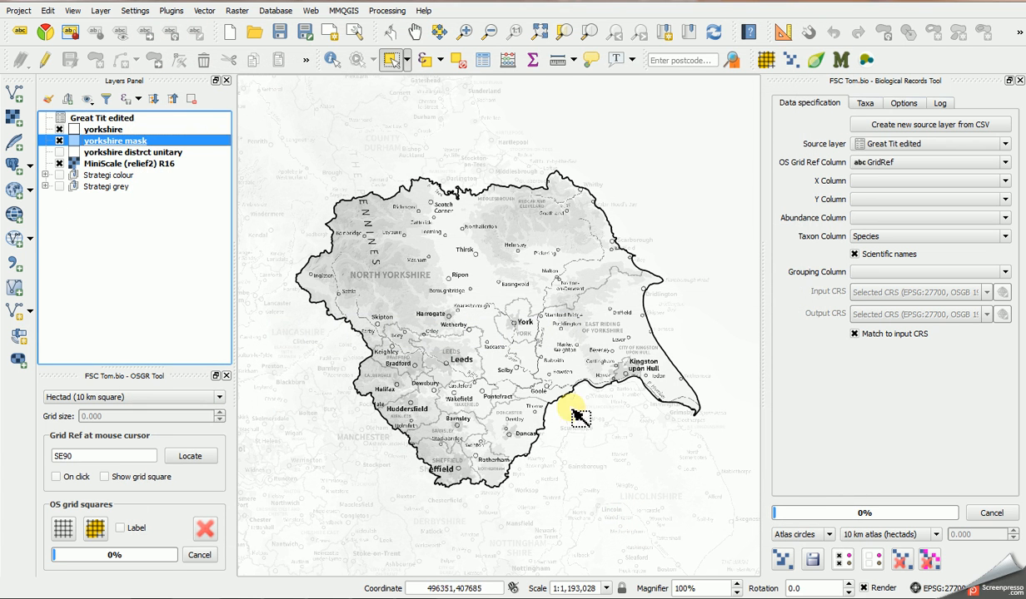
pyautogui.doubleClick(98, 143)
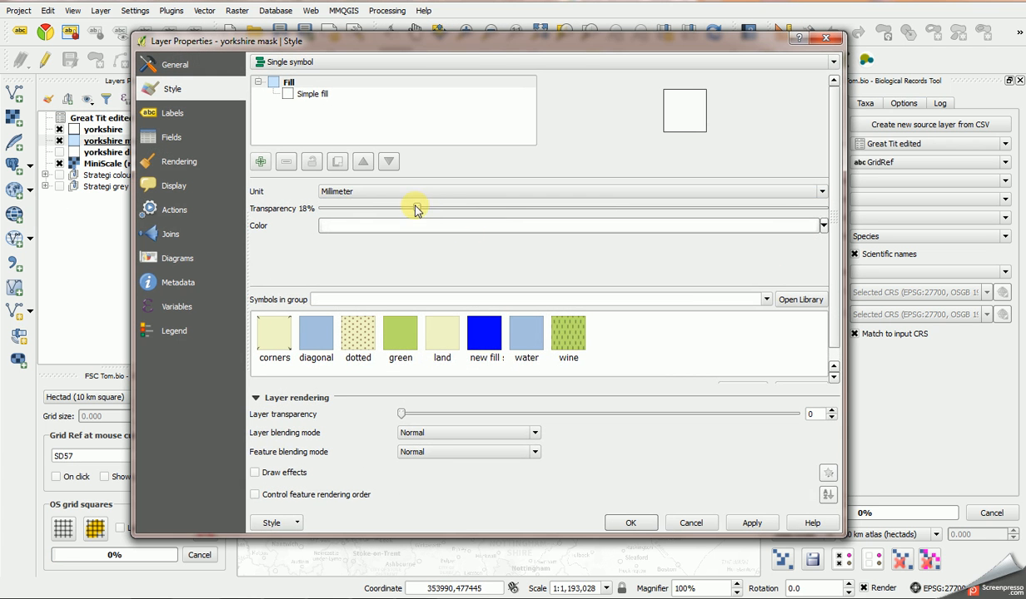
pyautogui.moveTo(416, 209); pyautogui.dragTo(496, 215)
pyautogui.click(620, 522)
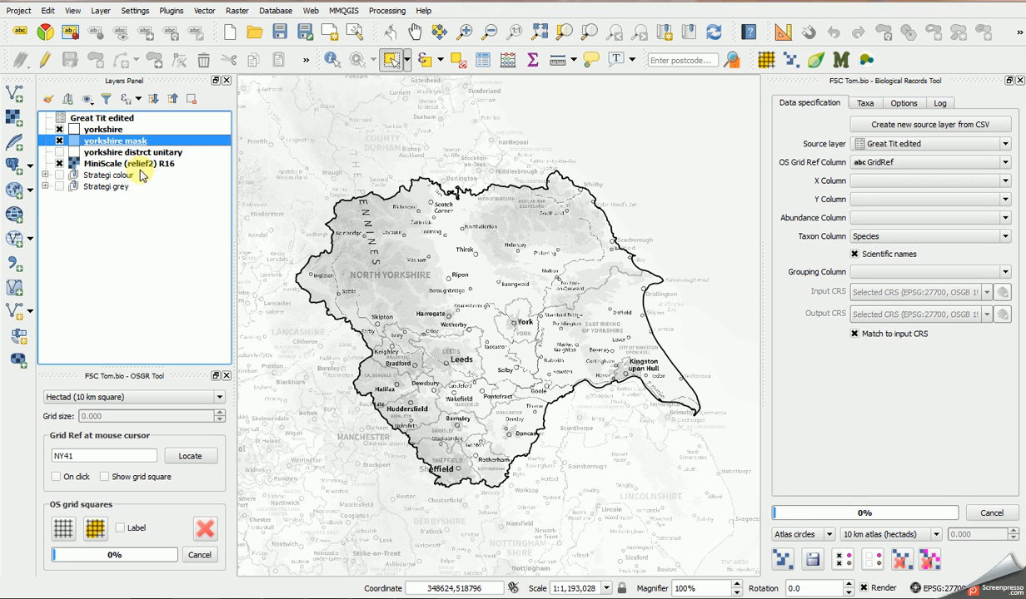
# Step: Preview the yorkshire distrct unitary boundaries on the map, leaving the layer hidden
pyautogui.click(61, 154)
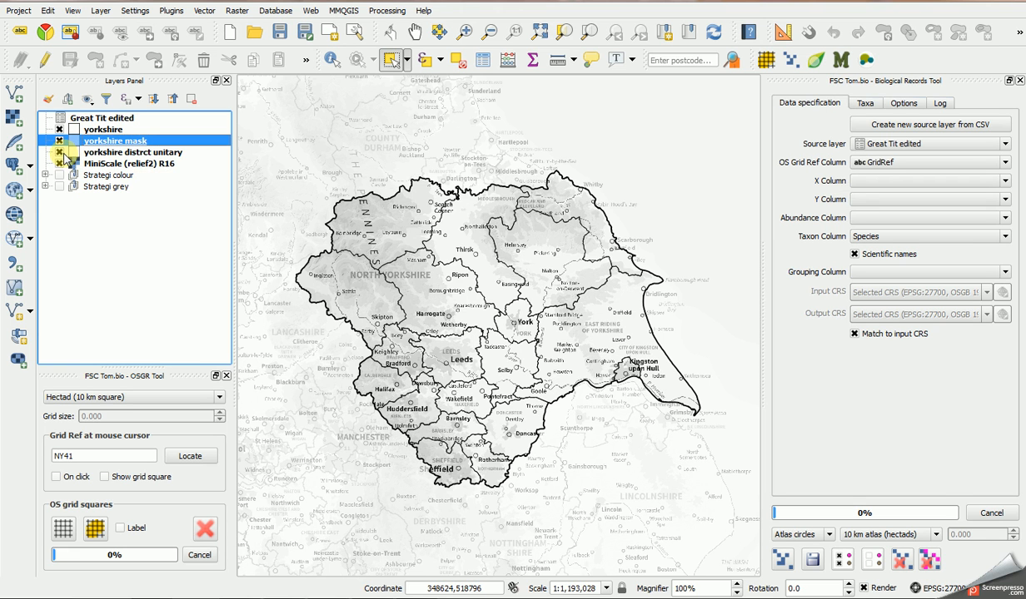
pyautogui.click(61, 154)
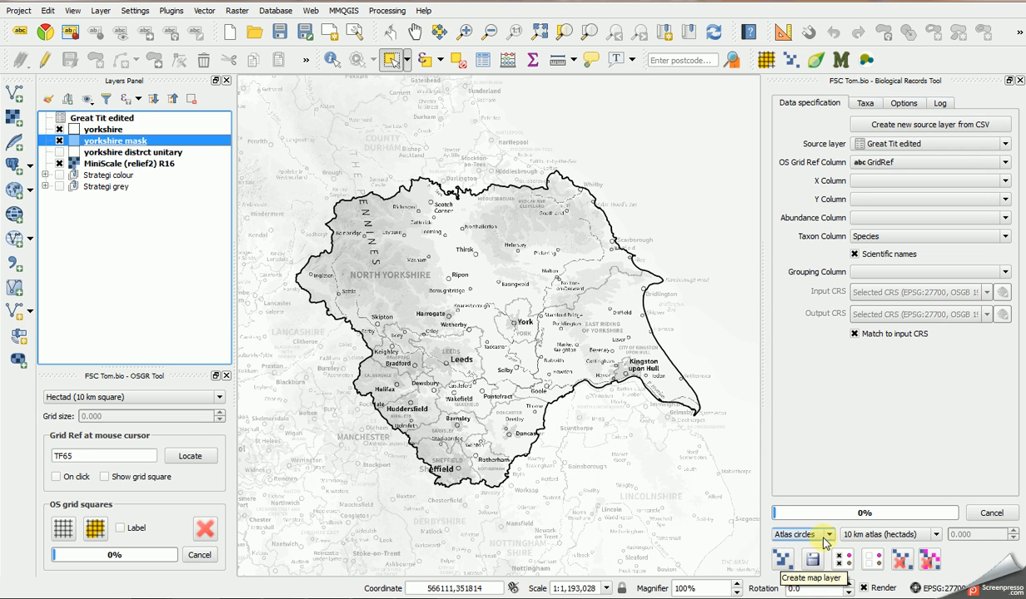
# Step: Choose the 2 km atlas (tetrads) output and try to create the map layer
pyautogui.click(861, 538)
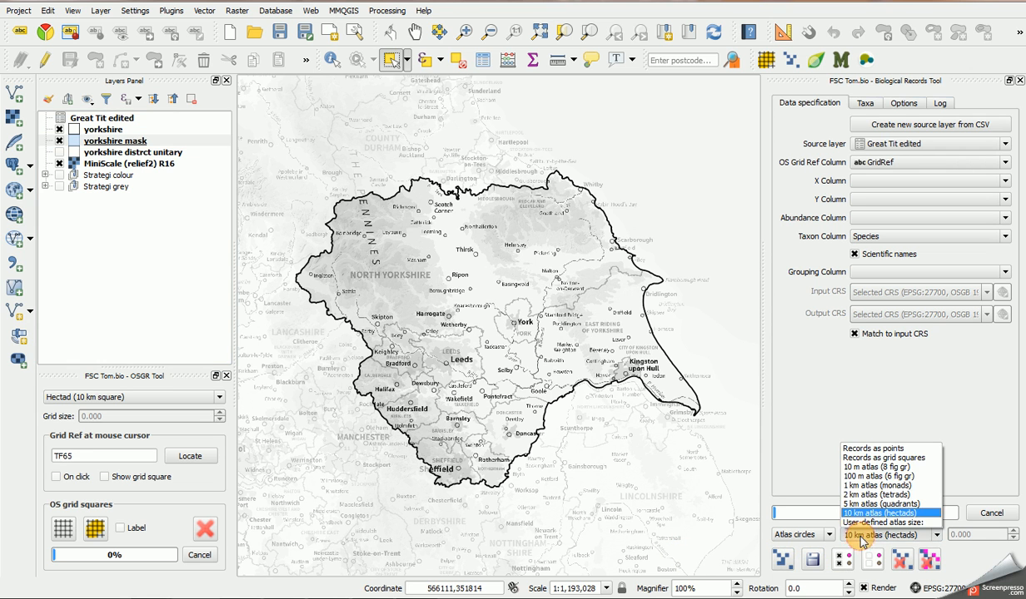
pyautogui.click(901, 495)
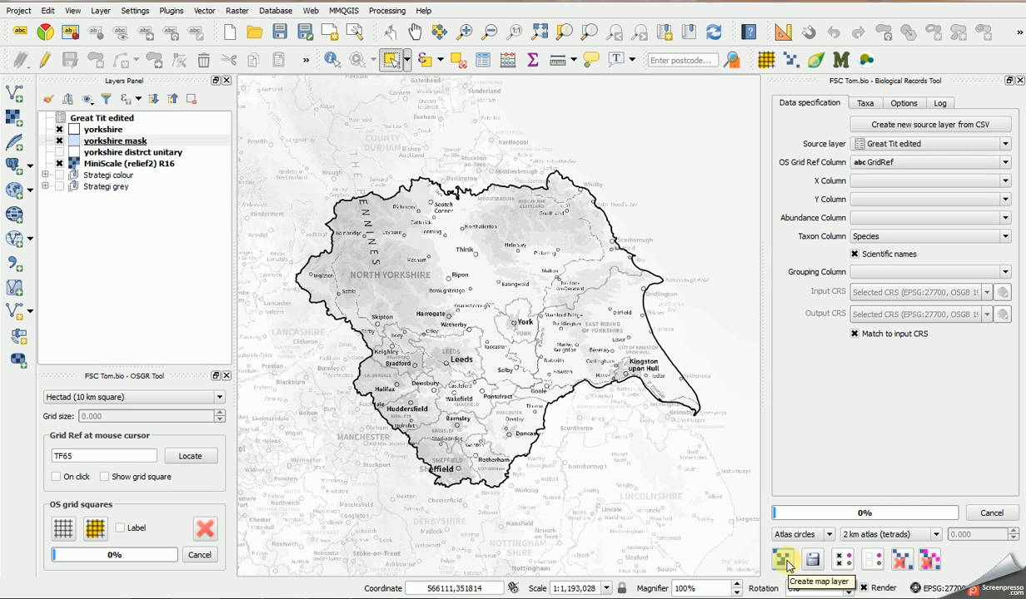
pyautogui.click(784, 561)
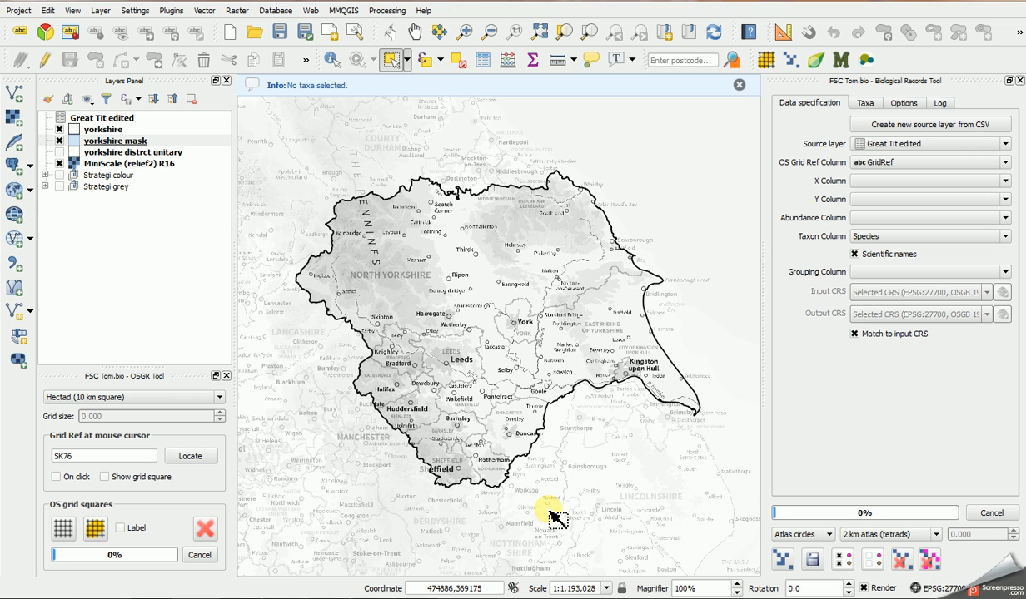
# Step: Load the taxa from the Great Tit edited source layer and expand the Parus genus
pyautogui.click(865, 103)
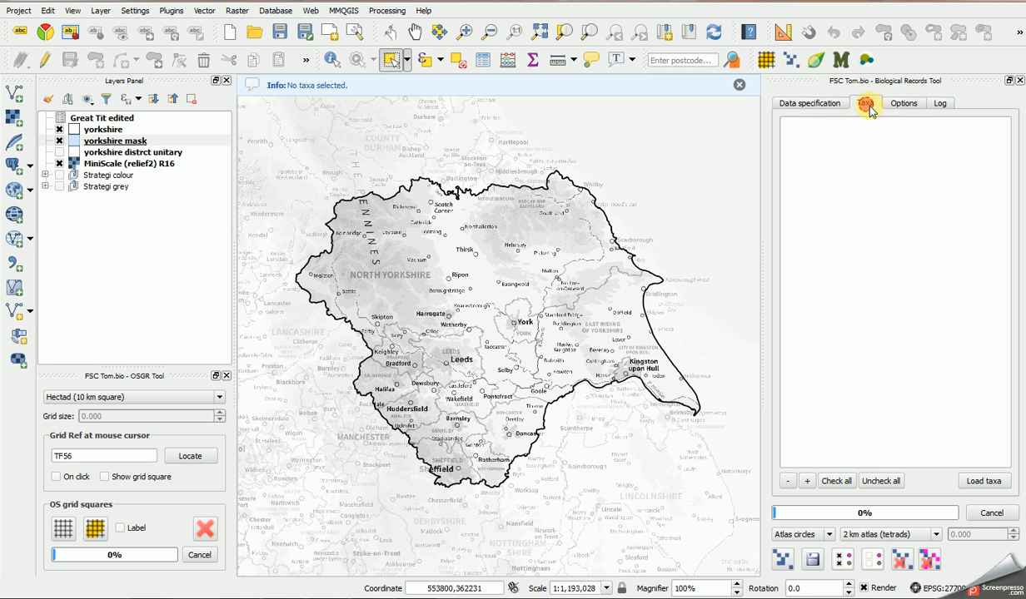
pyautogui.click(983, 483)
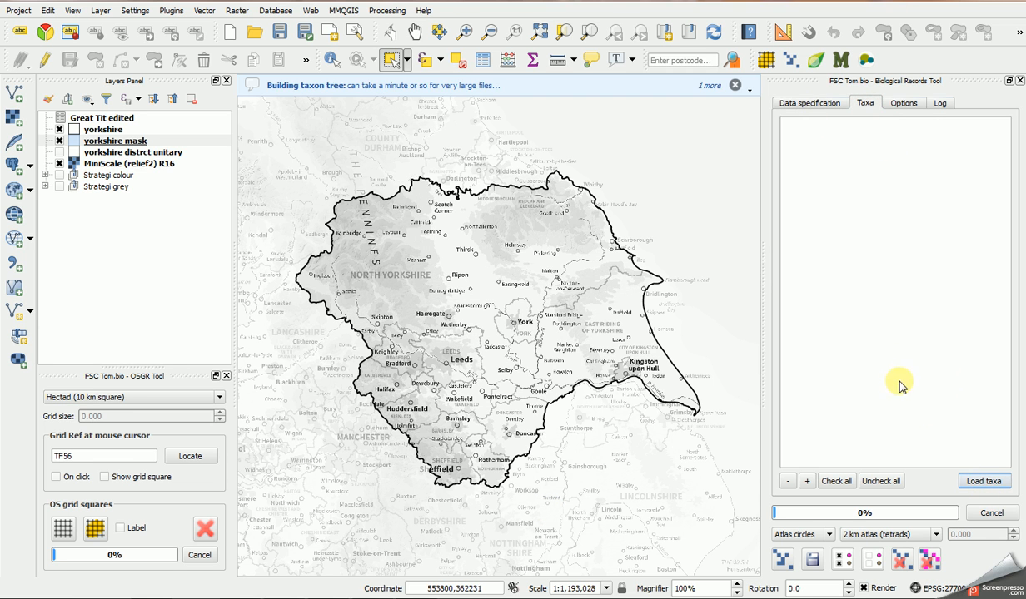
pyautogui.click(788, 122)
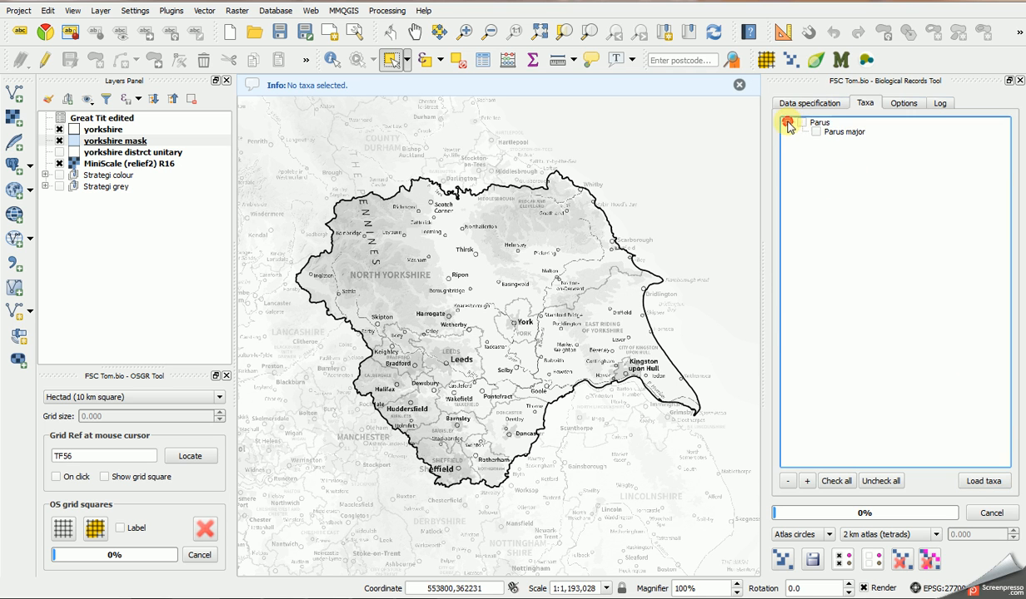
# Step: Set the abundance column to Abundace and create the 2 km atlas map layer for Parus major
pyautogui.click(799, 102)
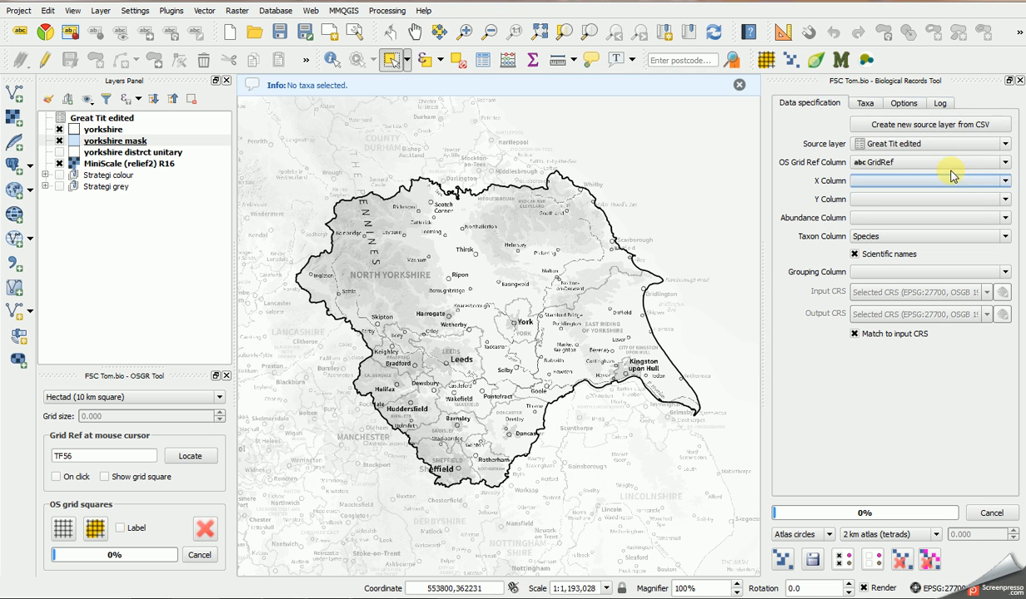
pyautogui.click(883, 217)
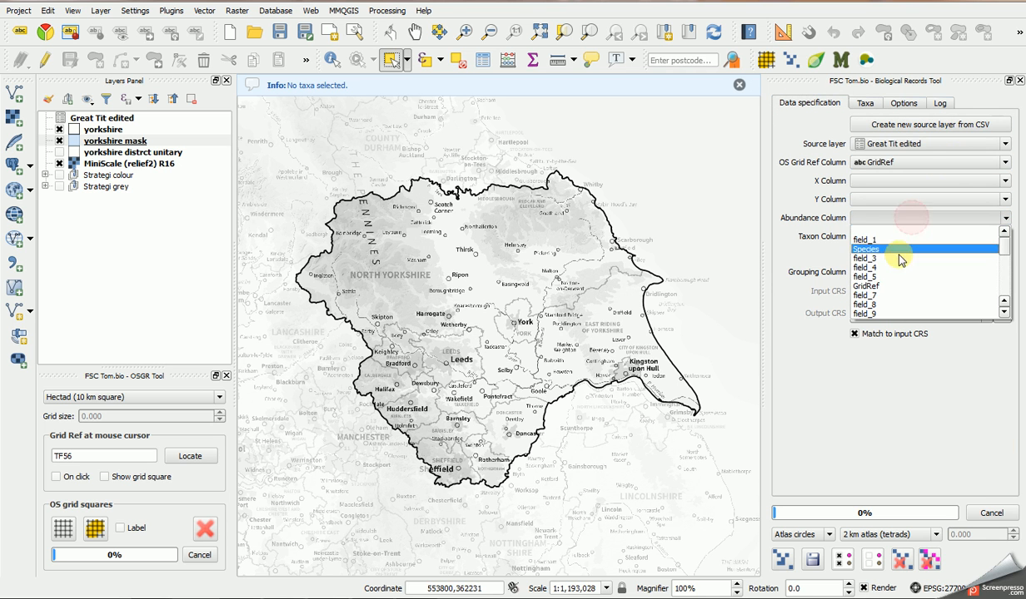
pyautogui.scroll(-3, 907, 275)
pyautogui.click(904, 258)
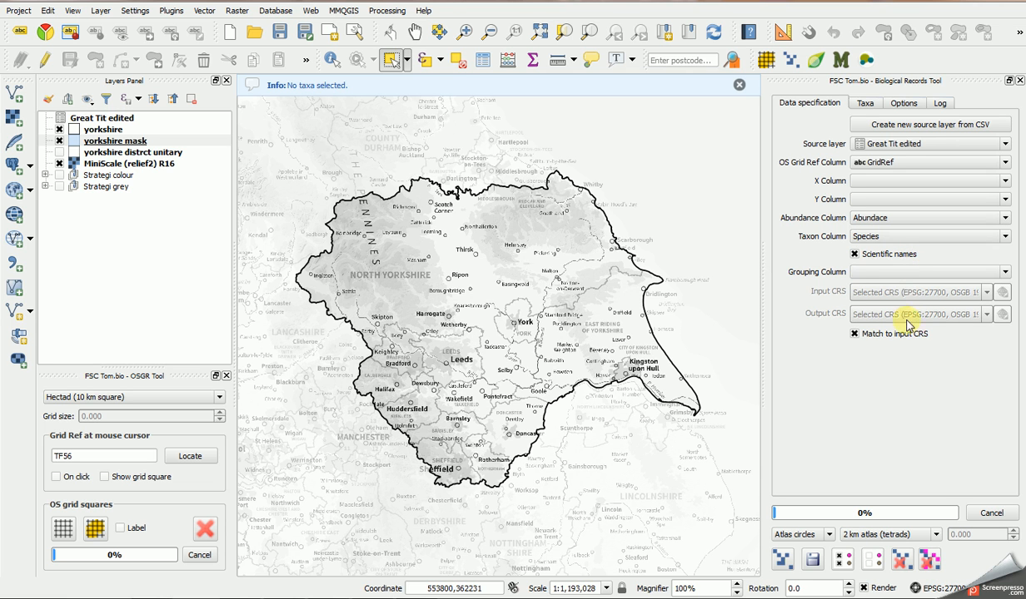
pyautogui.click(783, 560)
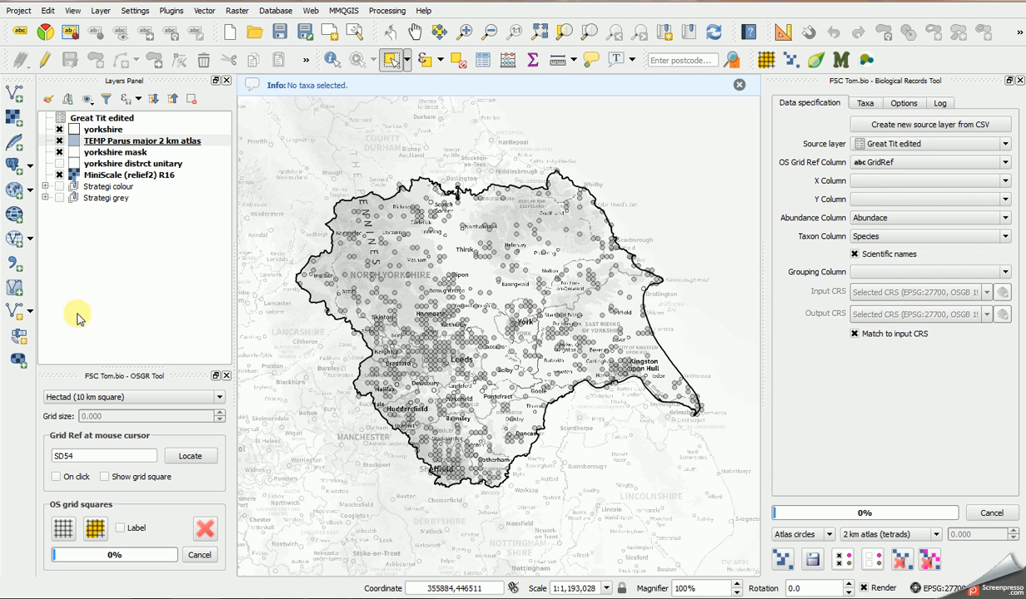
# Step: Apply the style file 1-5-records.qml to the TEMP Parus major 2 km atlas layer and hide the MiniScale (relief2) R16 background
pyautogui.click(117, 142)
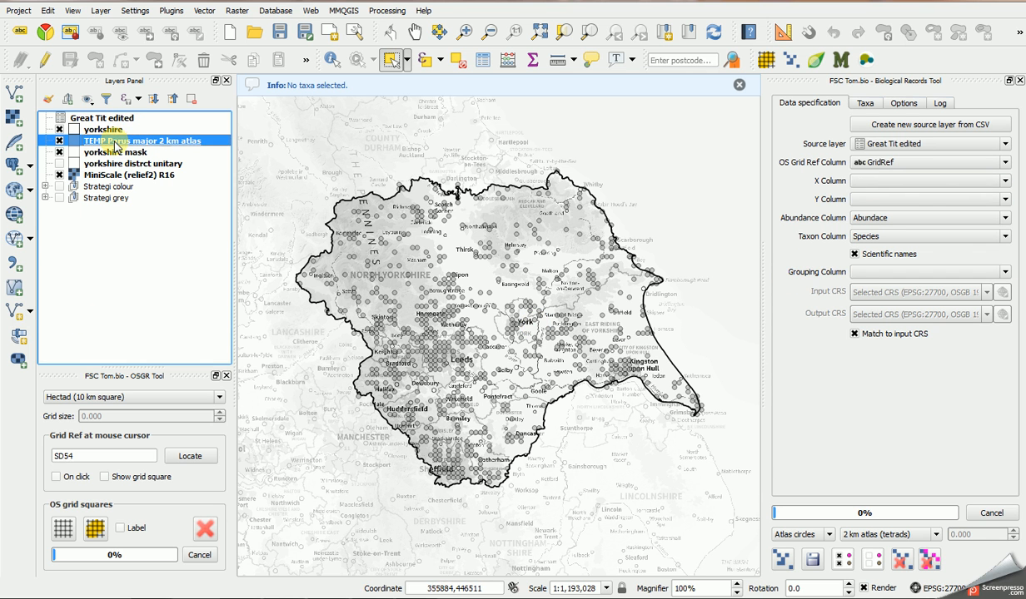
pyautogui.doubleClick(115, 145)
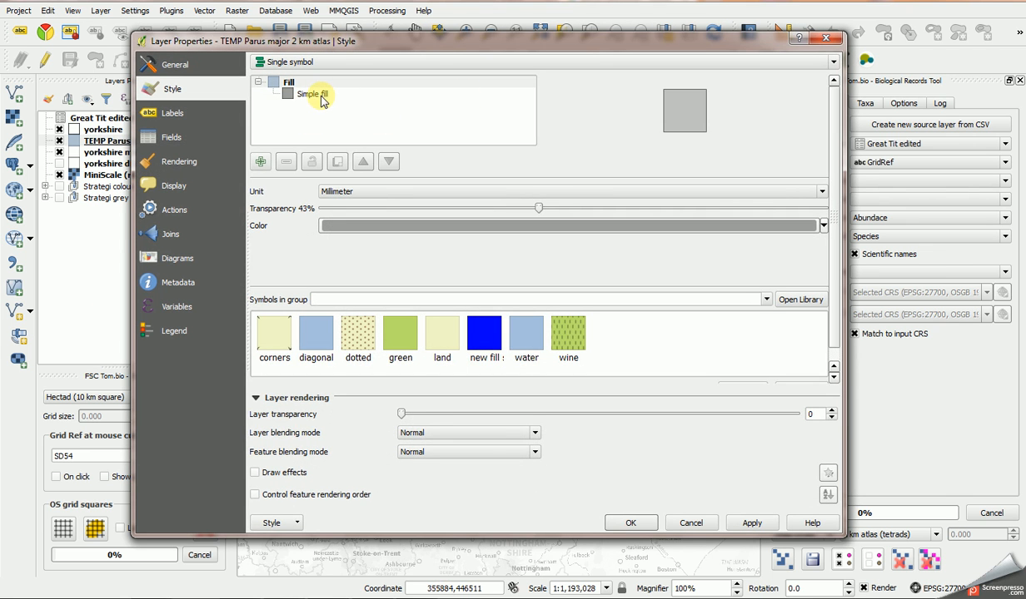
pyautogui.click(275, 523)
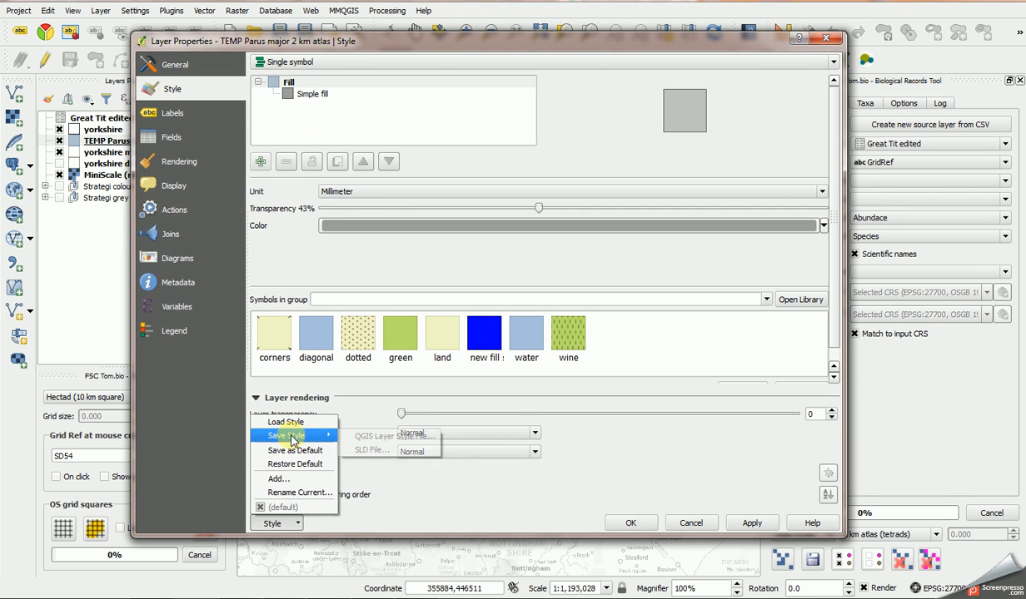
pyautogui.click(283, 423)
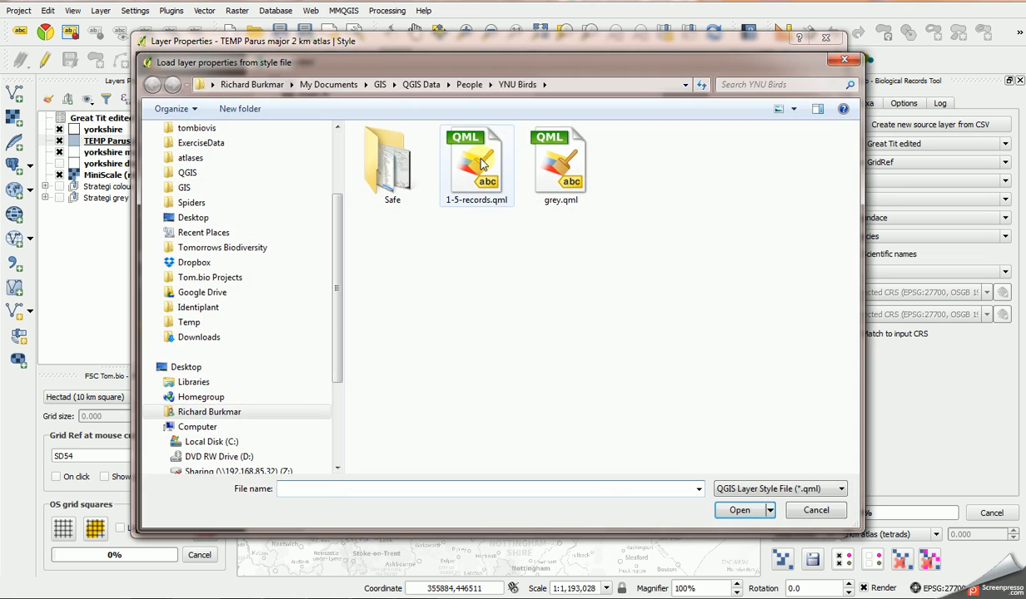
pyautogui.doubleClick(481, 164)
pyautogui.click(617, 521)
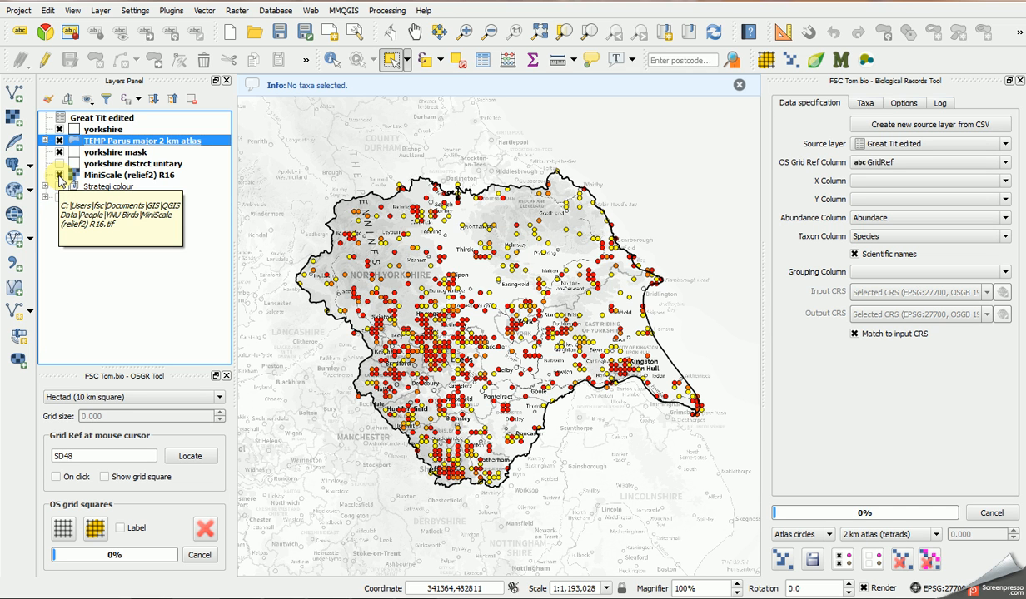
pyautogui.click(59, 175)
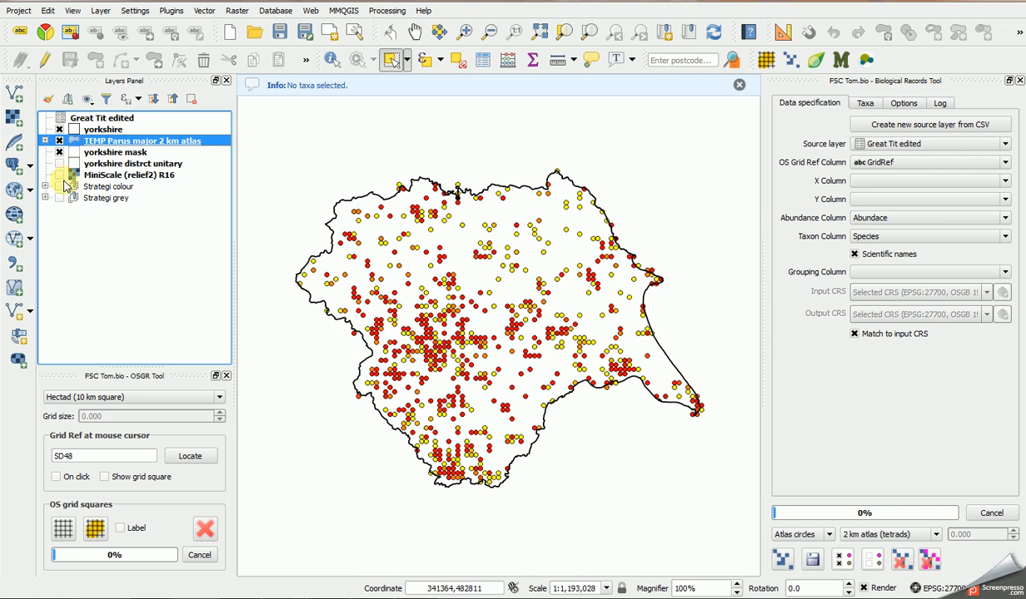
# Step: Switch to the browser and look further down the Ordnance Survey open data product list, past Boundary-Line
pyautogui.click(322, 597)
pyautogui.click(481, 2)
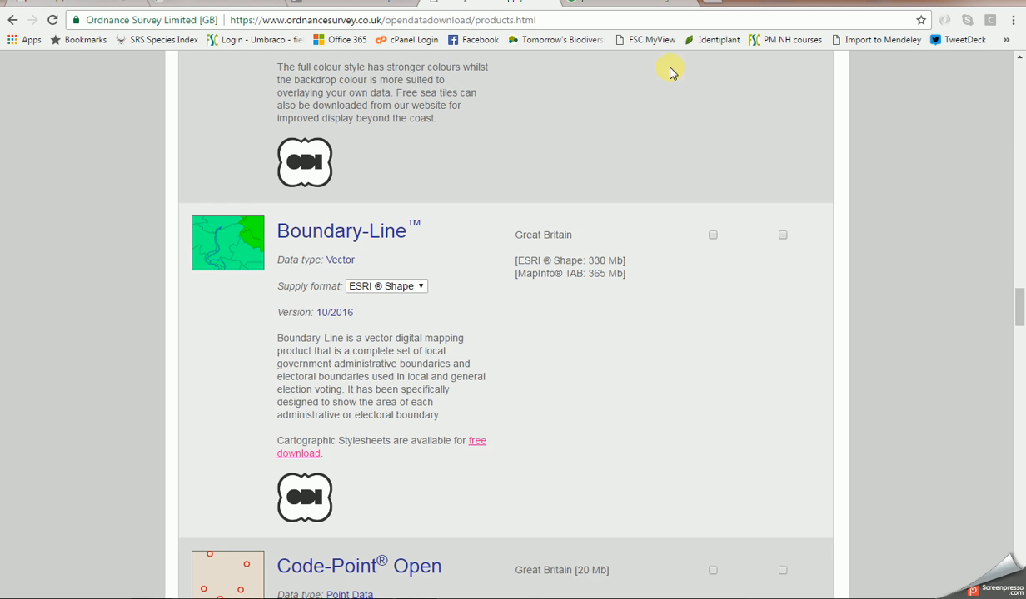
pyautogui.moveTo(1021, 310); pyautogui.dragTo(1016, 380)
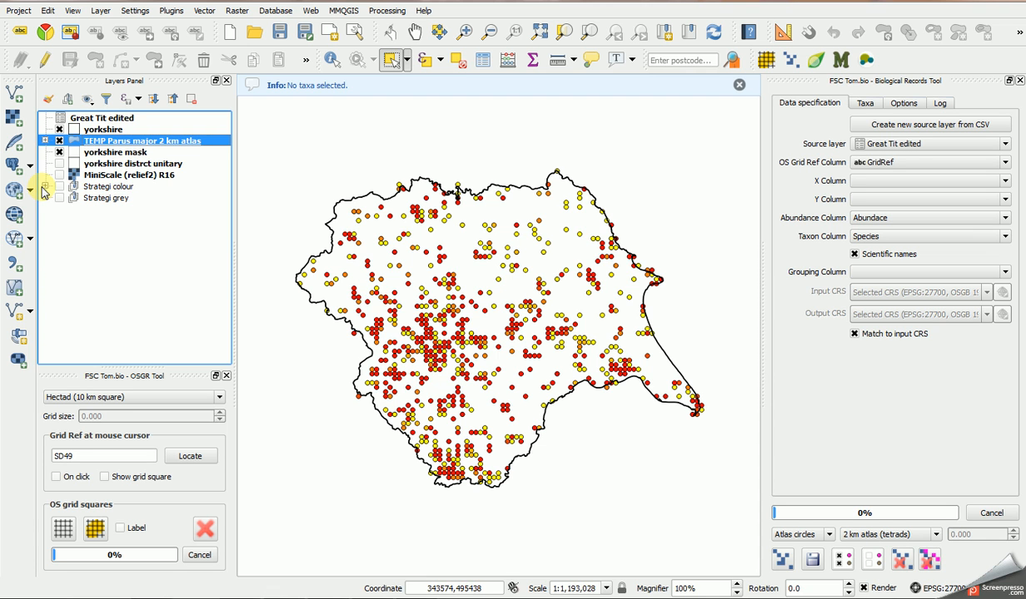
# Step: Back in QGIS, show the Strategi colour group and examine its layers beneath the atlas circles in the south-west of the county
pyautogui.click(60, 188)
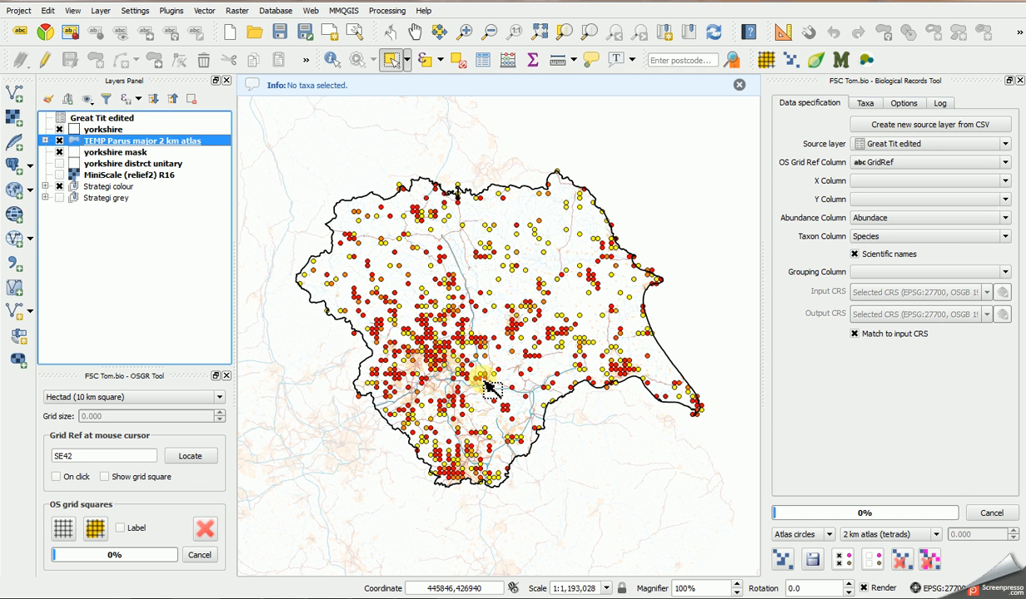
pyautogui.click(464, 31)
pyautogui.moveTo(392, 320); pyautogui.dragTo(543, 451)
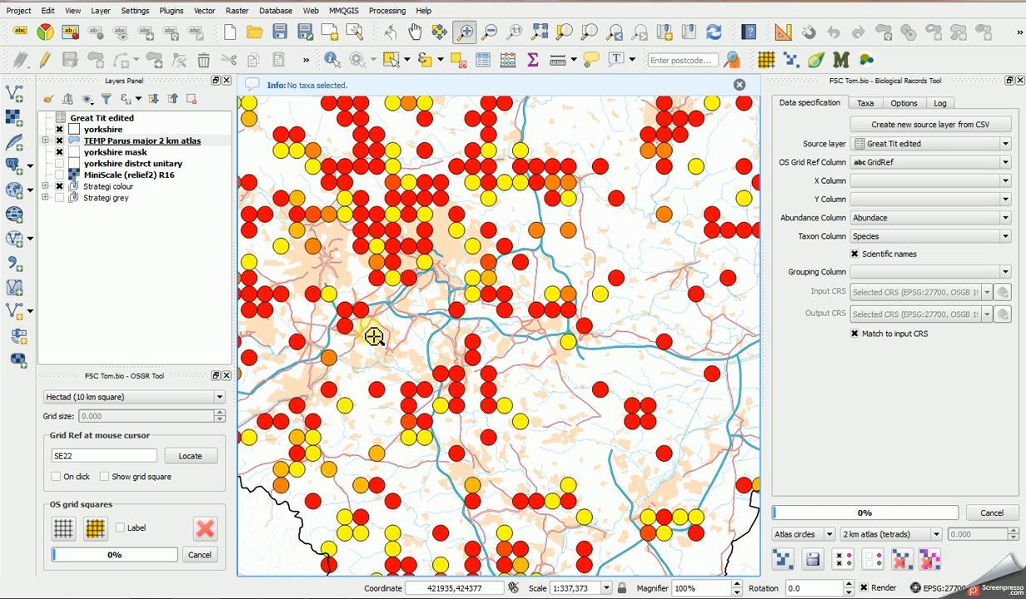
pyautogui.click(45, 186)
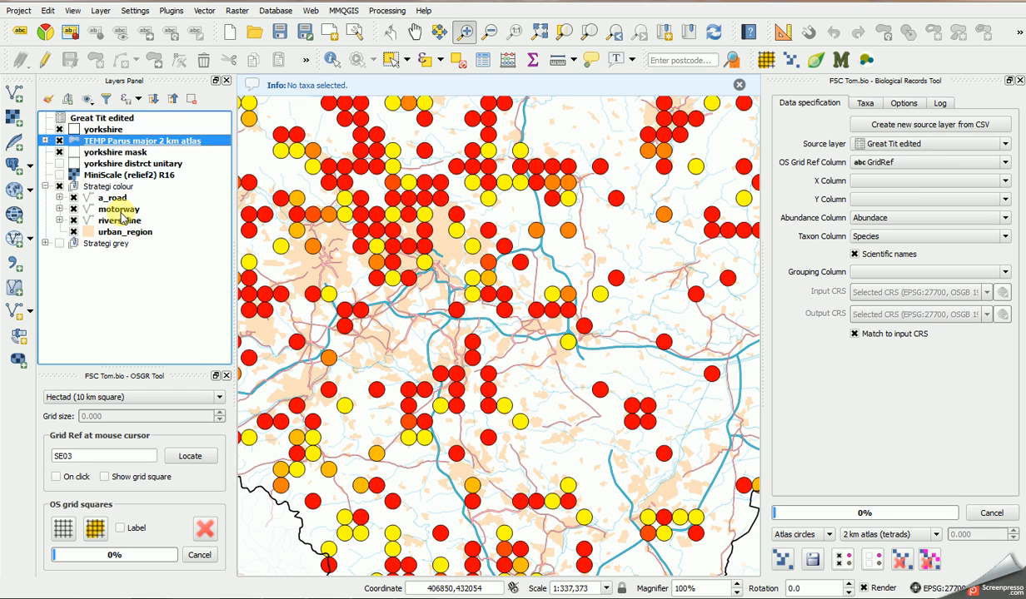
# Step: Replace the Strategi colour background with the Strategi grey group and list the grey group's layers
pyautogui.click(59, 187)
pyautogui.click(45, 243)
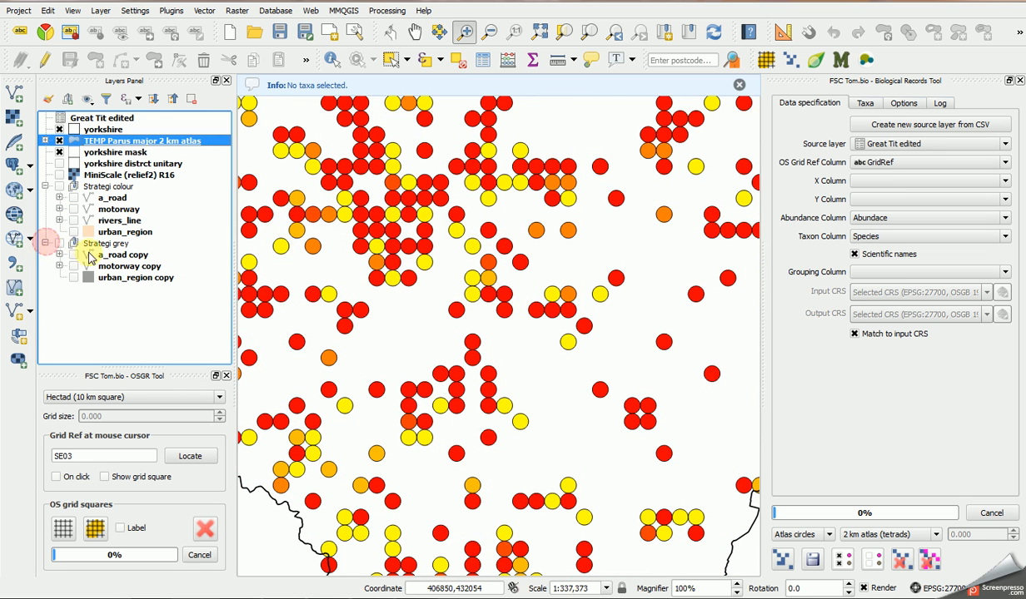
pyautogui.click(60, 243)
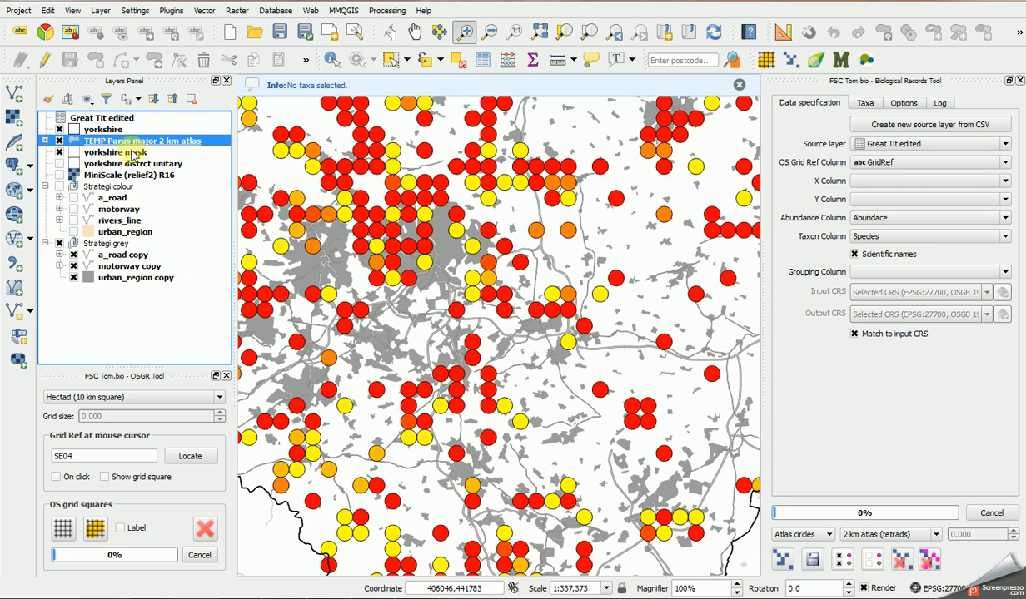
# Step: Fit the map view to the full extent of the yorkshire layer
pyautogui.click(108, 132)
pyautogui.rightClick(108, 131)
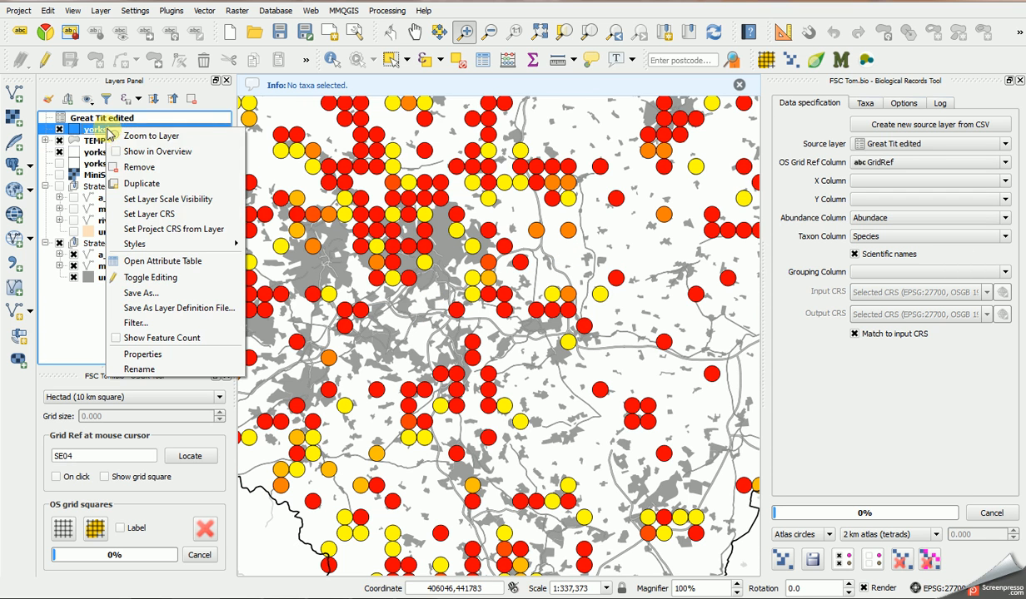
pyautogui.click(179, 136)
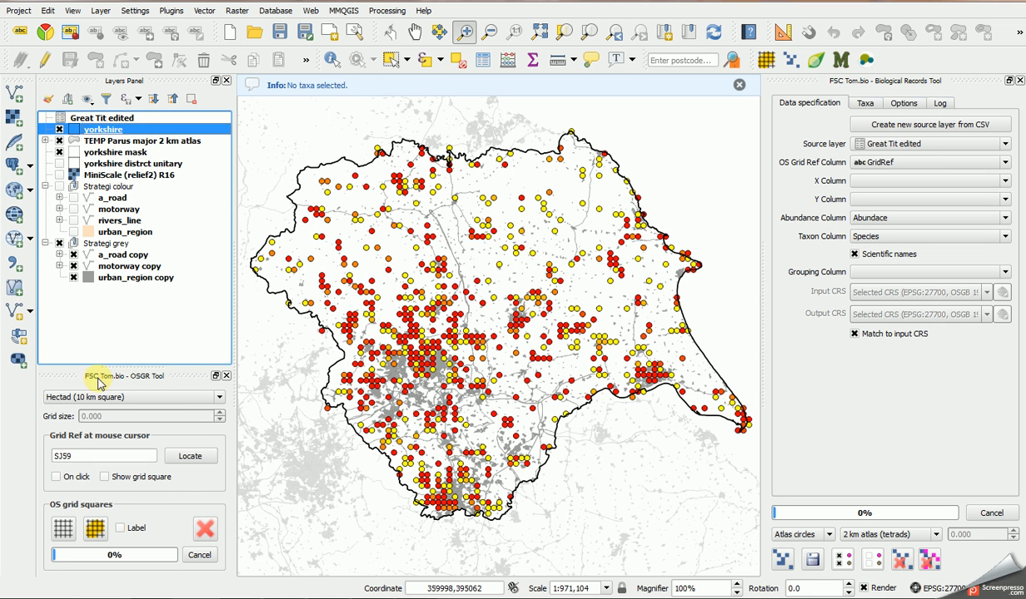
# Step: Close and reopen the FSC Tom.bio OSGR Tool, and select the county polygon on the yorkshire layer
pyautogui.click(225, 376)
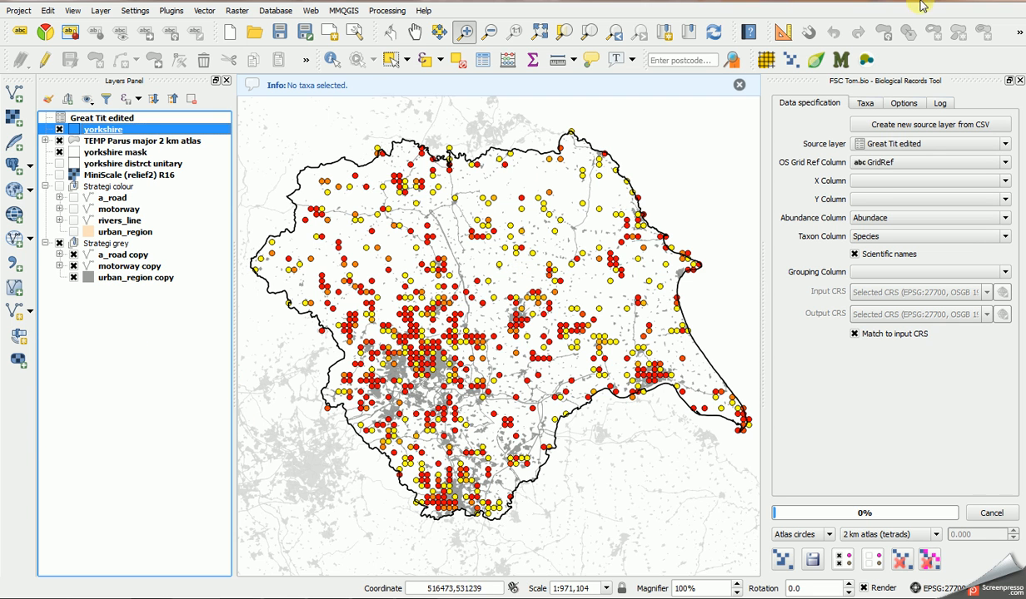
pyautogui.click(790, 60)
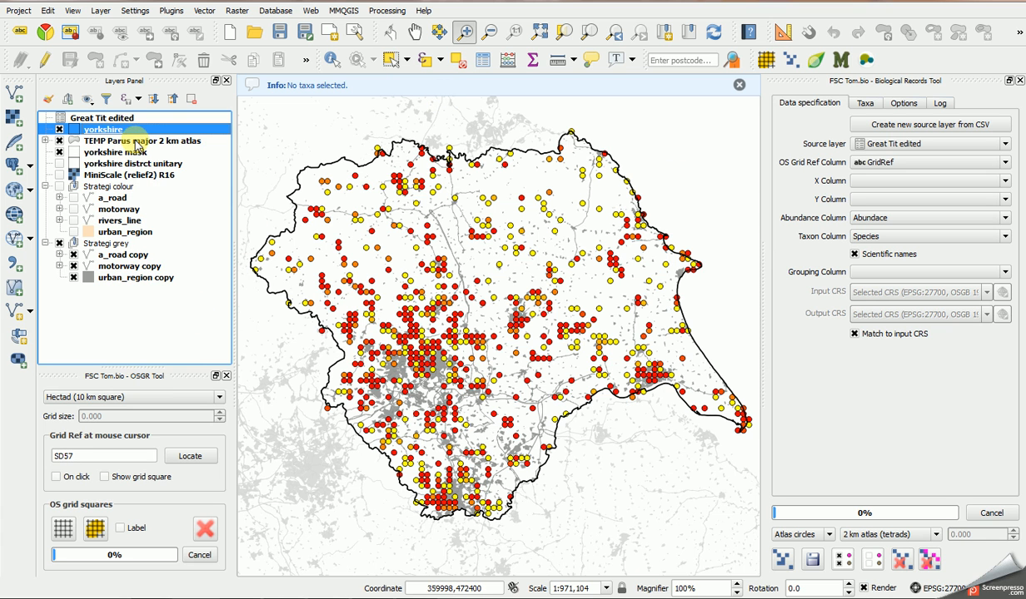
pyautogui.click(388, 59)
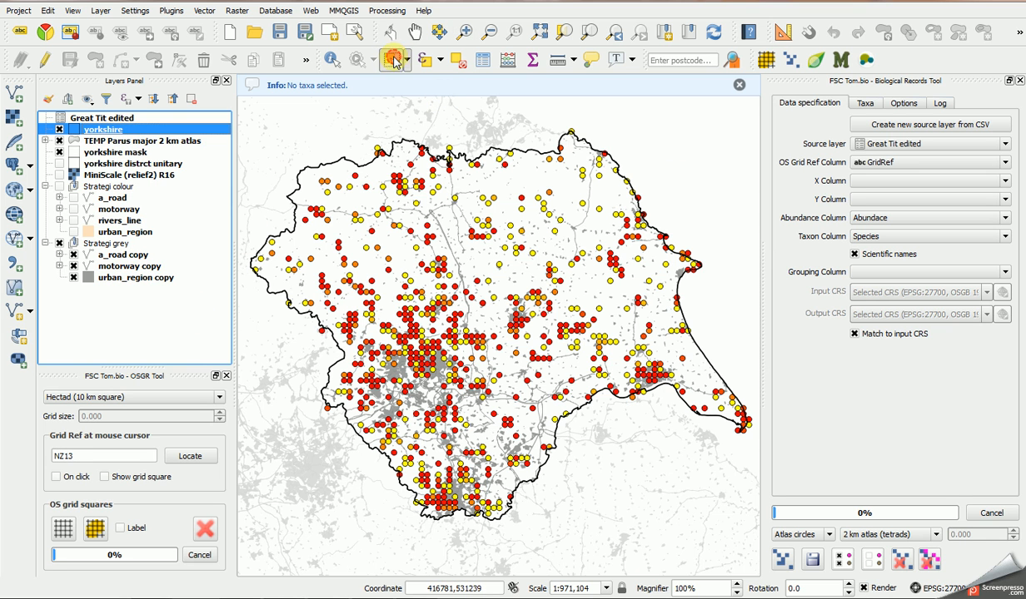
pyautogui.click(525, 180)
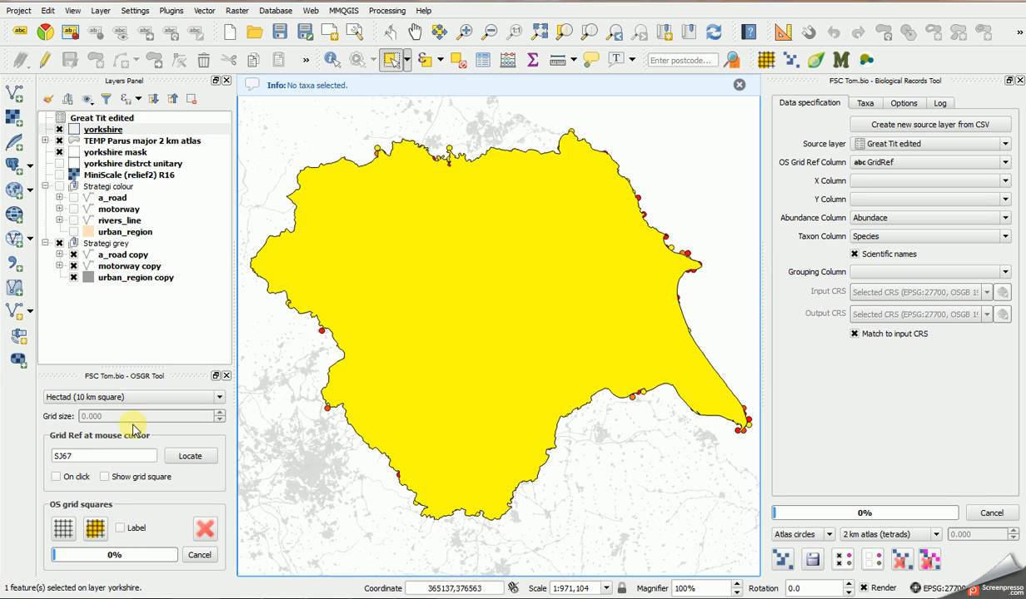
# Step: Generate Hectad (10 km square) OS grid squares over the selected county polygon and clear the polygon's selection
pyautogui.click(117, 397)
pyautogui.click(93, 463)
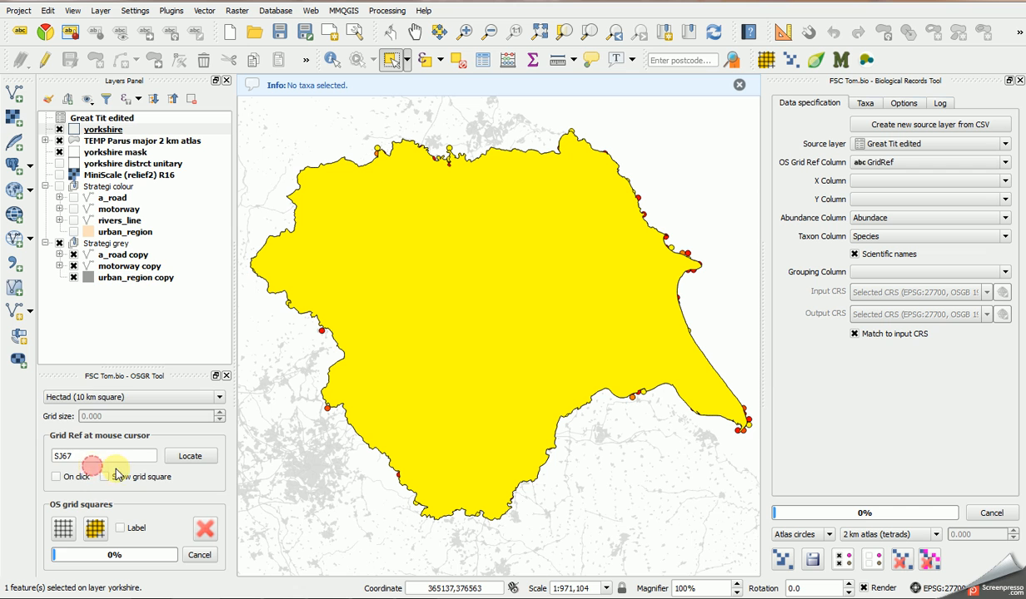
pyautogui.click(96, 529)
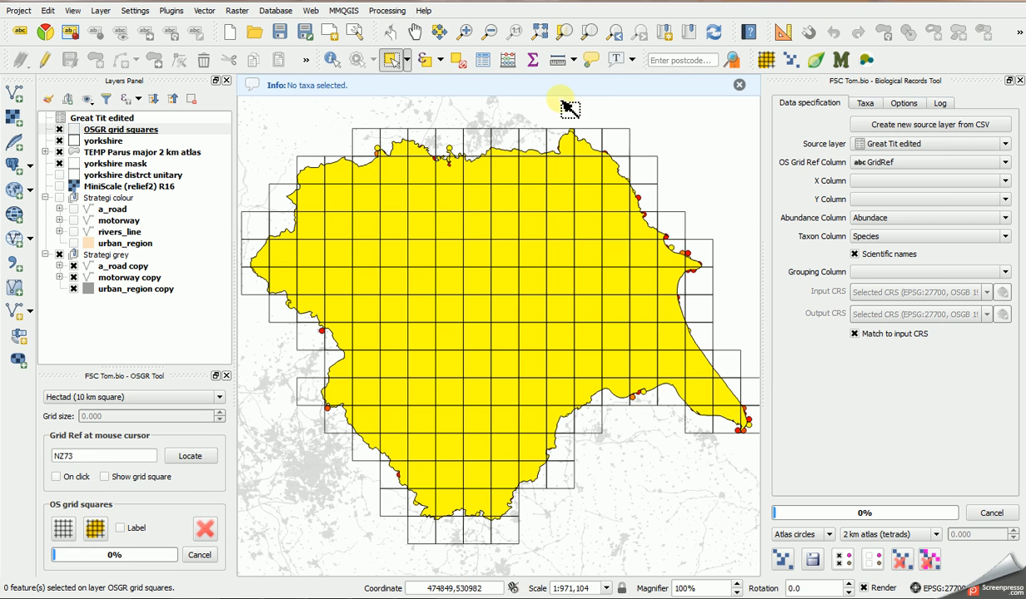
pyautogui.click(457, 60)
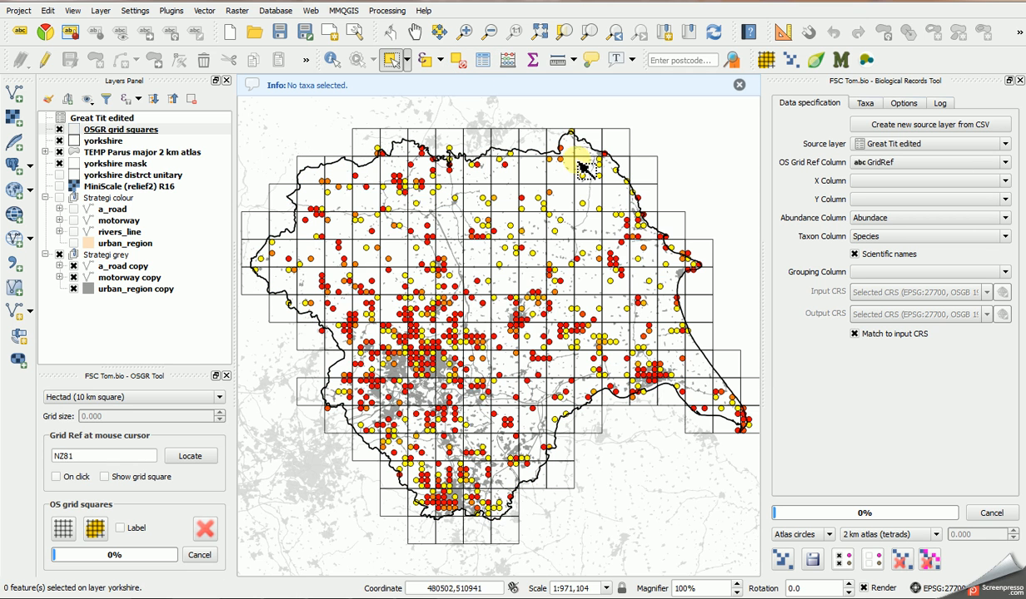